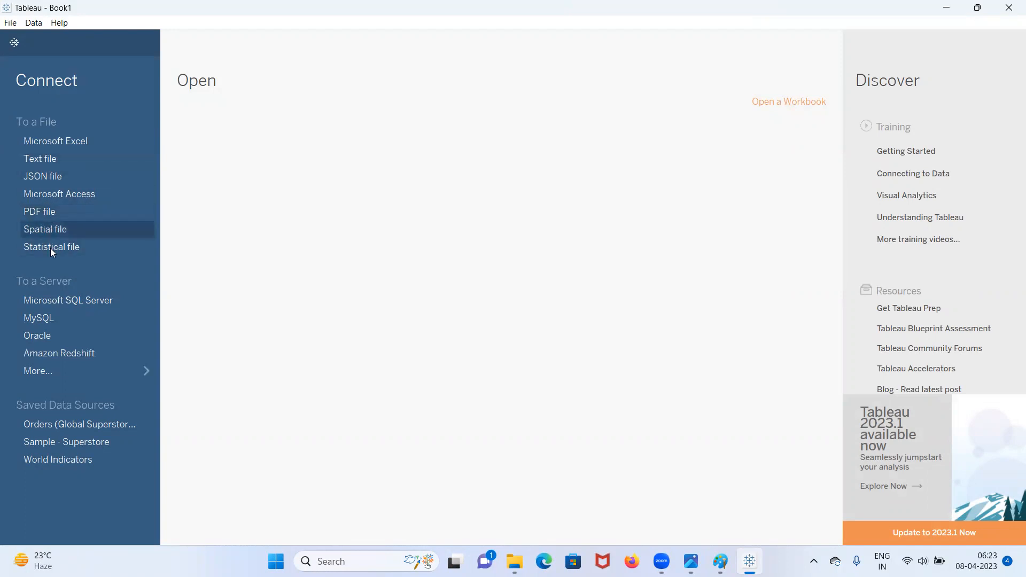
# - Show the full list of server connectors, and start a connection to a Microsoft Excel file
pyautogui.click(100, 370)
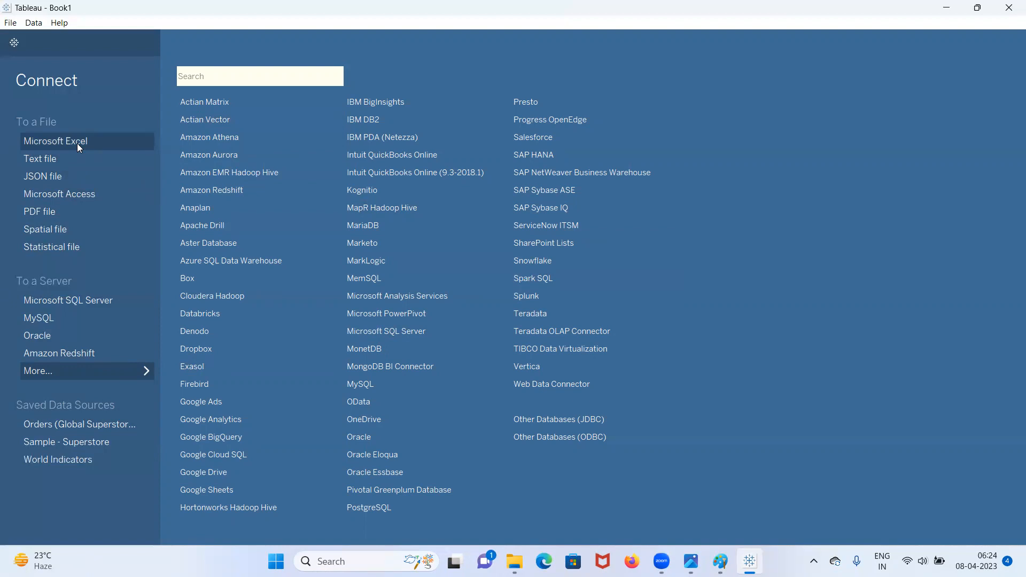
pyautogui.click(54, 143)
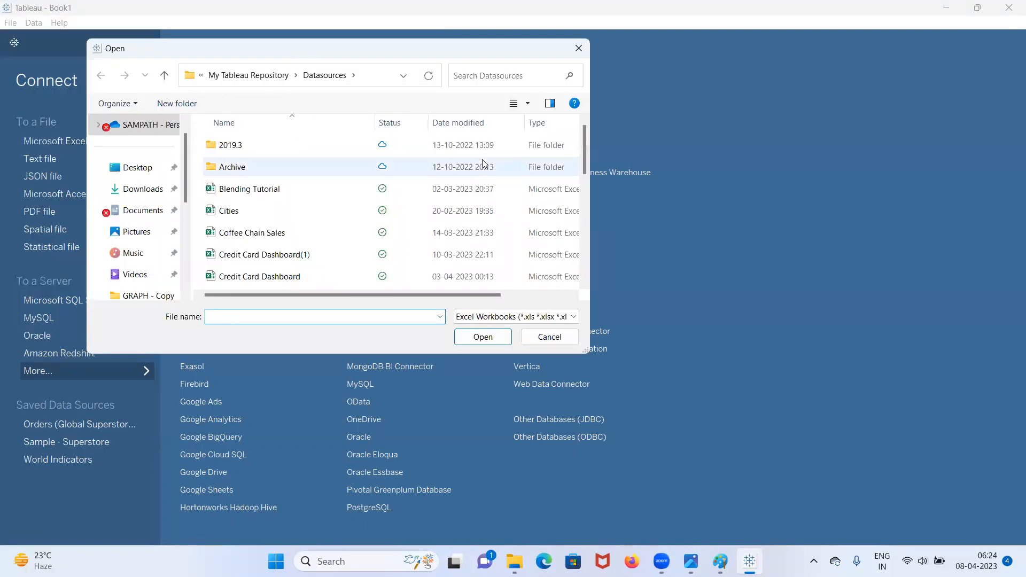
# - In File Explorer, go to Documents > My Tableau Repository > Datasources, look through its files, and minimize the window
pyautogui.press('super+e')
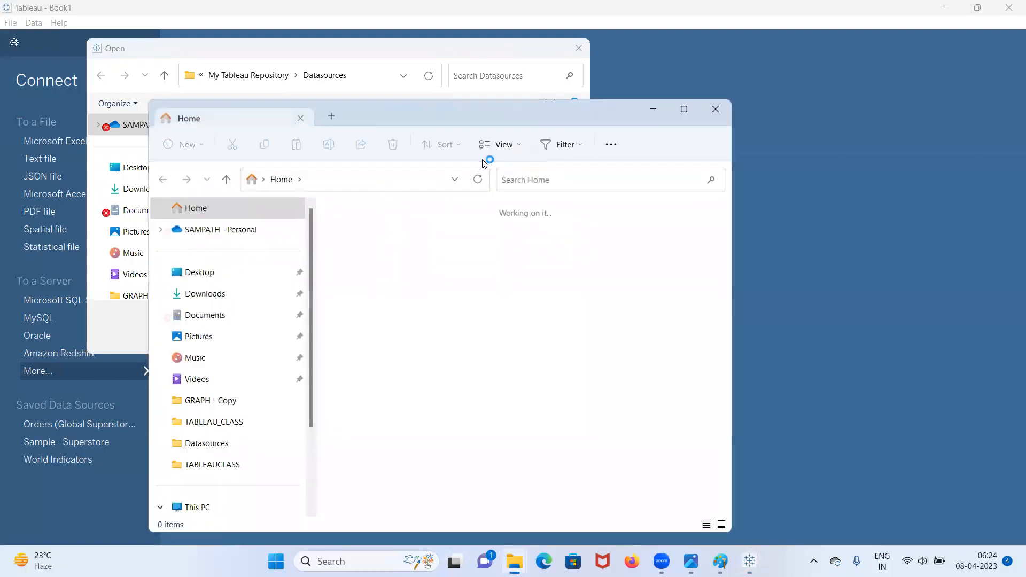
pyautogui.click(226, 316)
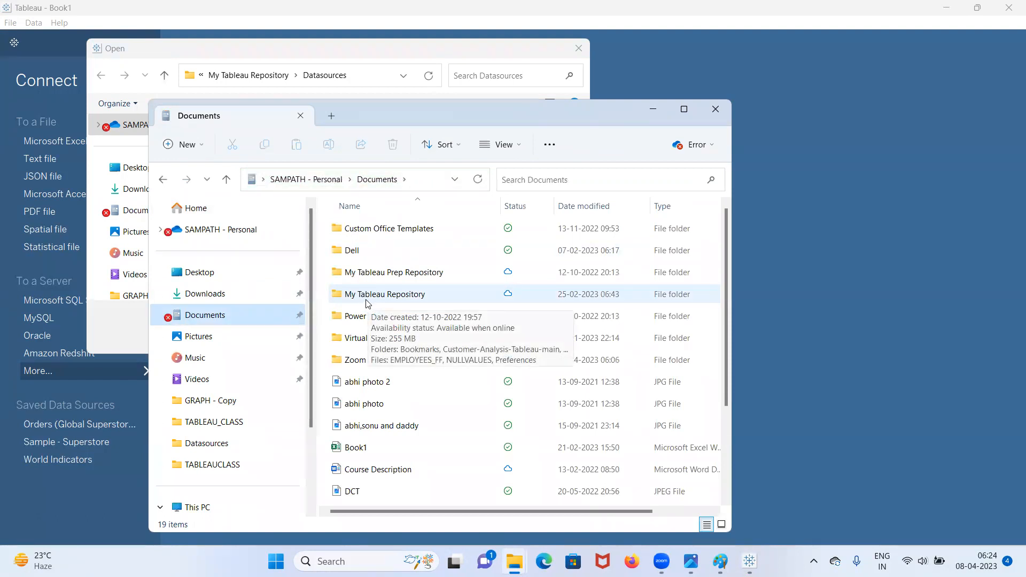
pyautogui.click(399, 298)
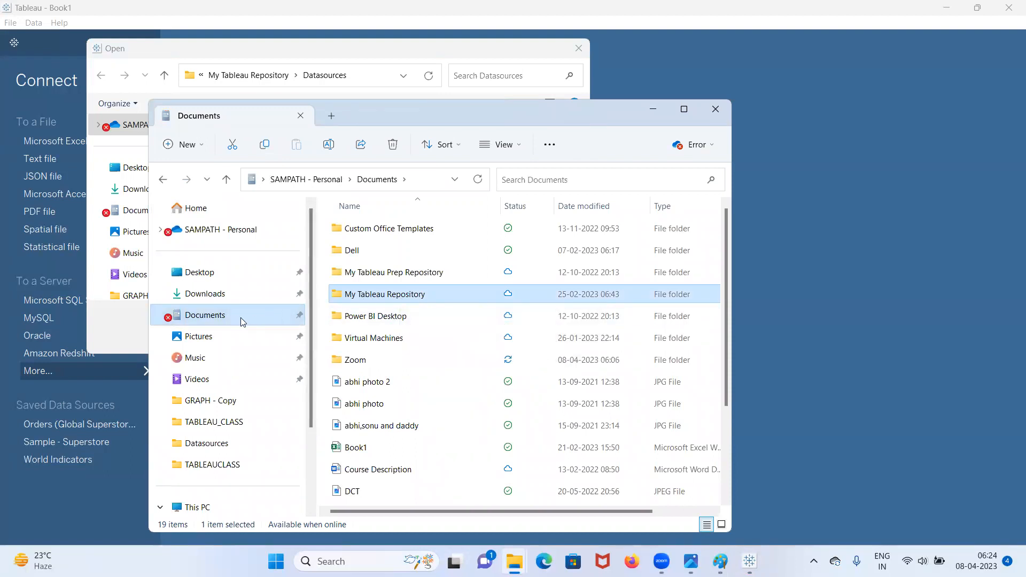
pyautogui.doubleClick(378, 300)
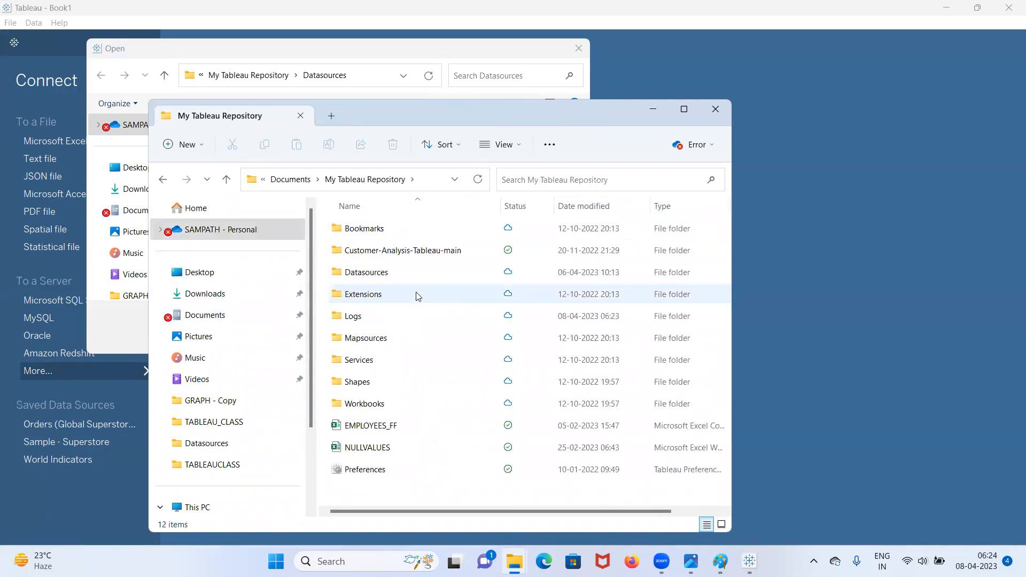
pyautogui.click(391, 272)
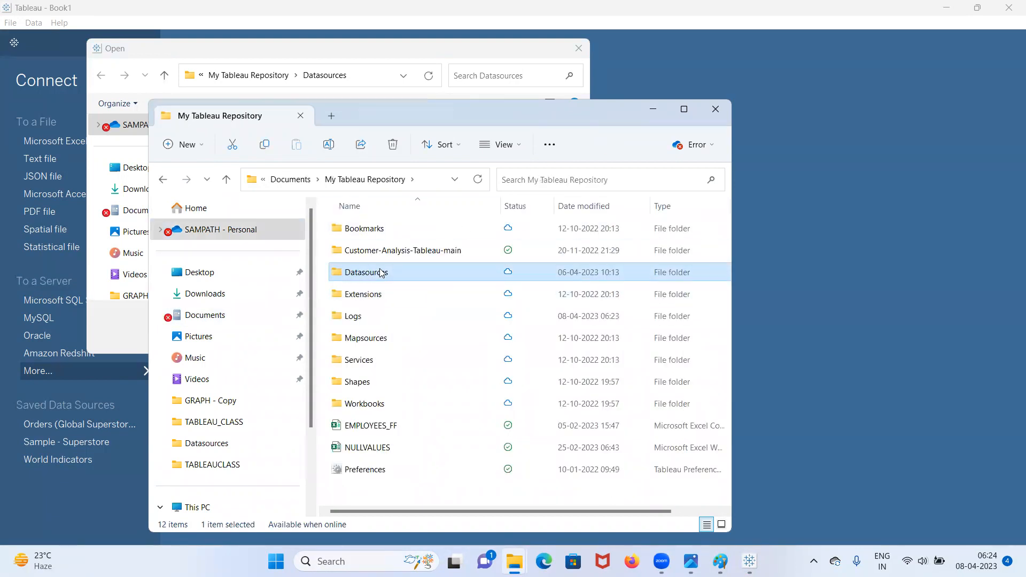
pyautogui.doubleClick(380, 273)
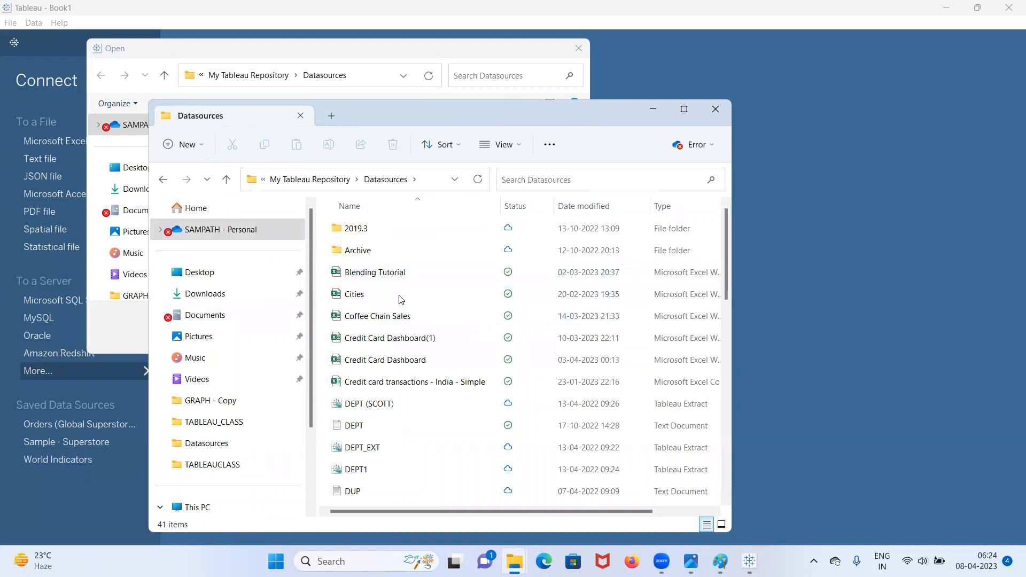
pyautogui.scroll(-6, 419, 425)
pyautogui.scroll(4, 419, 426)
pyautogui.scroll(-1, 419, 427)
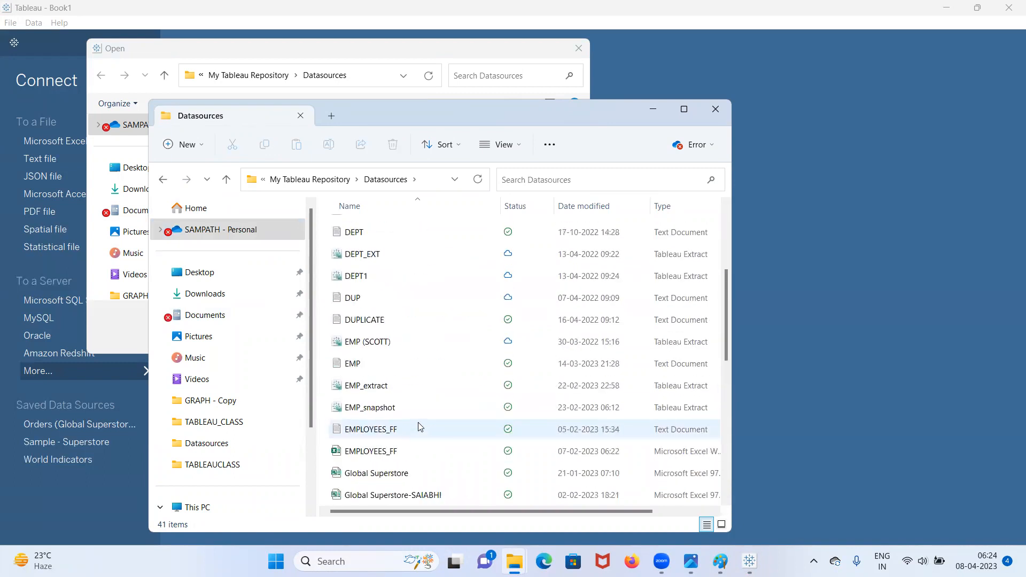
pyautogui.scroll(-2, 419, 426)
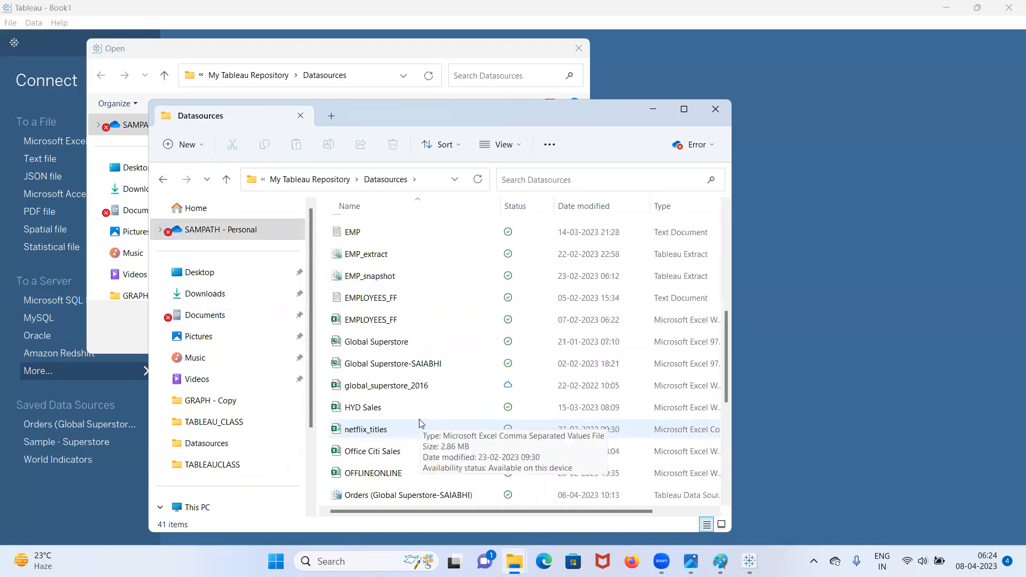
pyautogui.click(652, 110)
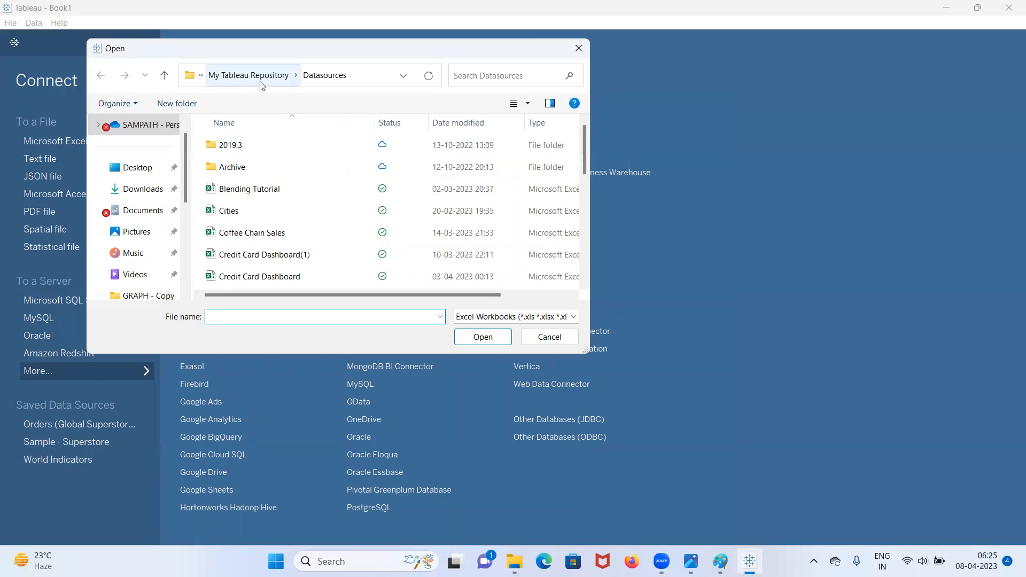
# - Connect to the Excel workbook Sample - Superstore-SAIABHI from the Datasources folder
pyautogui.scroll(-4, 298, 268)
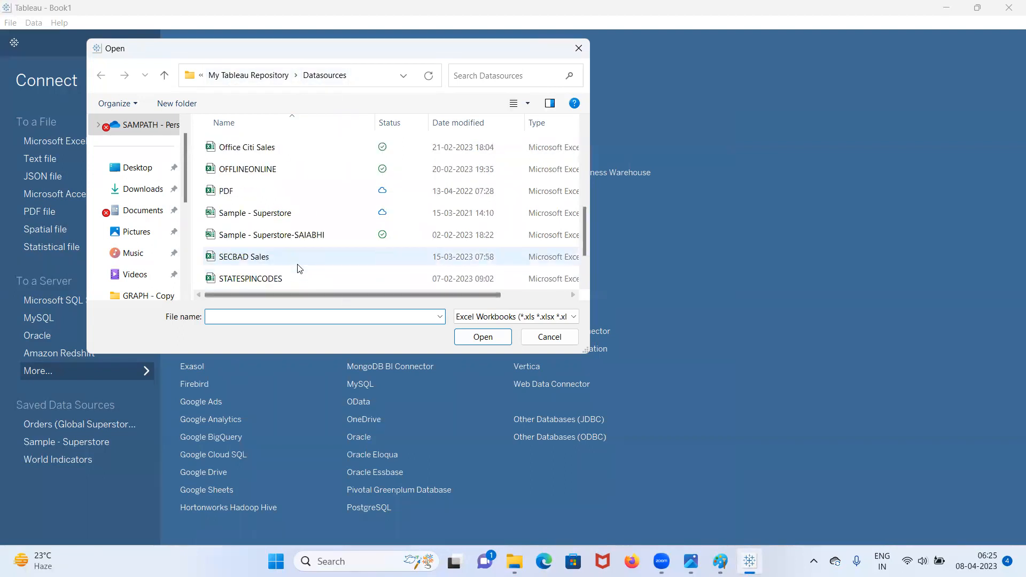
pyautogui.click(314, 244)
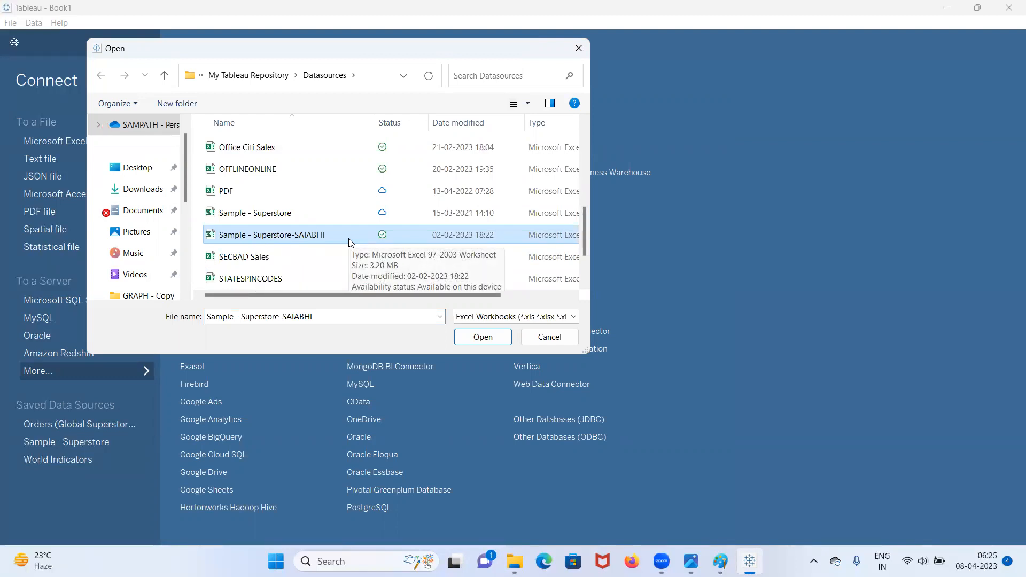
pyautogui.click(482, 338)
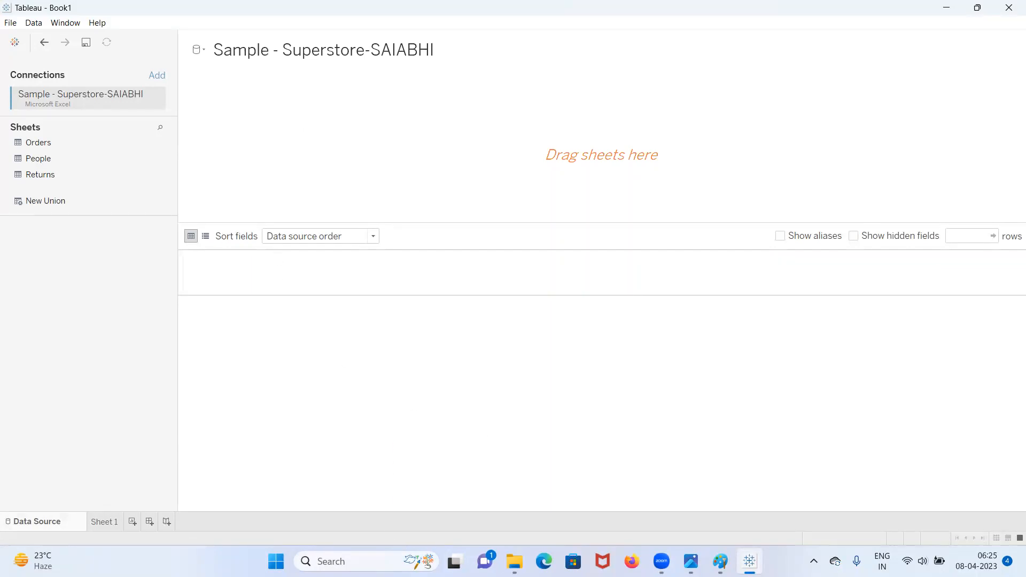
# - Open the Global Superstore-SAIABHI workbook from the Datasources folder in Excel and look over its Orders sheet
pyautogui.click(514, 561)
pyautogui.click(565, 457)
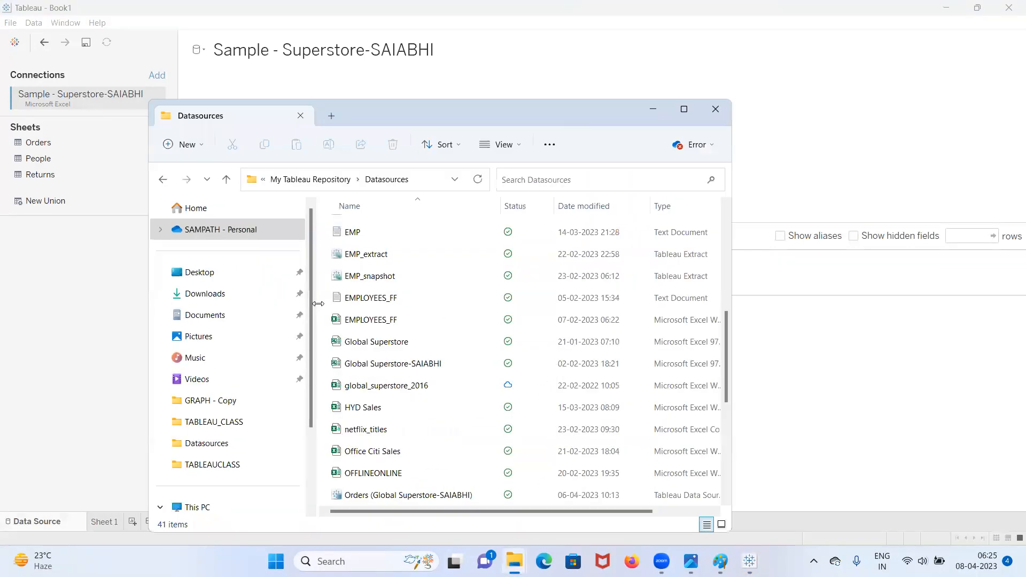
pyautogui.click(421, 366)
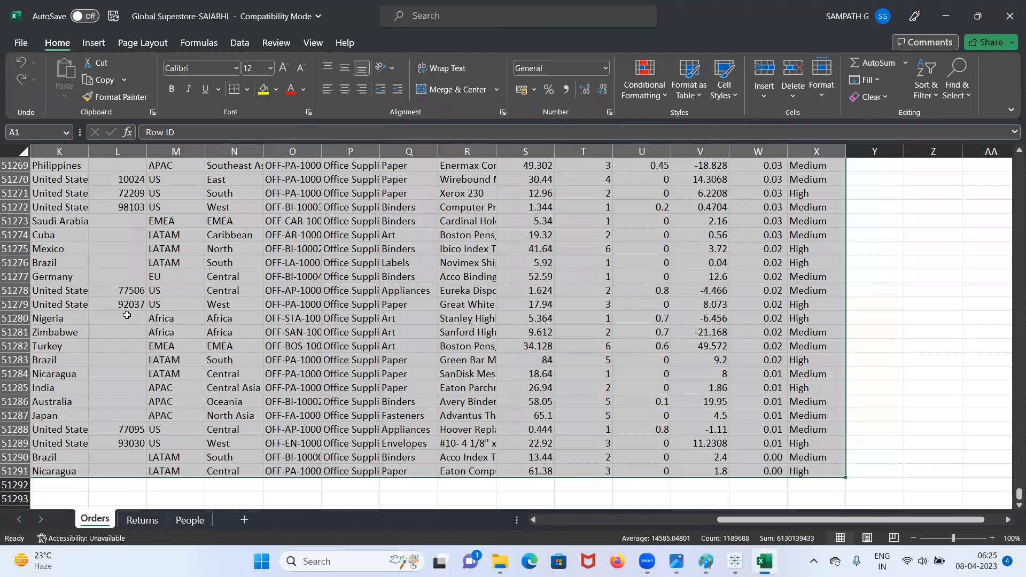
pyautogui.scroll(2, 476, 446)
pyautogui.moveTo(734, 523); pyautogui.dragTo(419, 524)
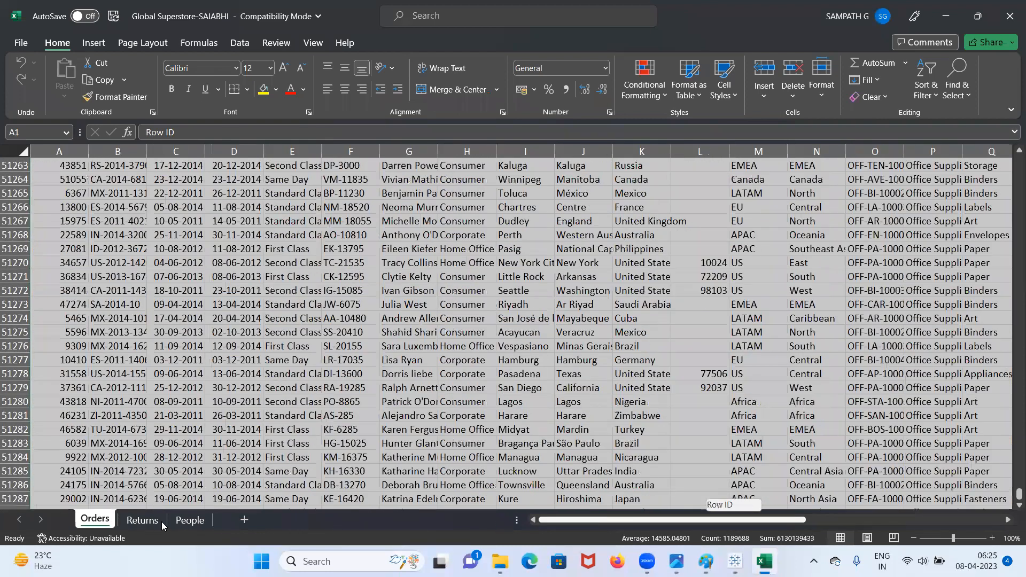
# - Look at the workbook's Returns, People and Orders sheets, ending on People
pyautogui.click(148, 521)
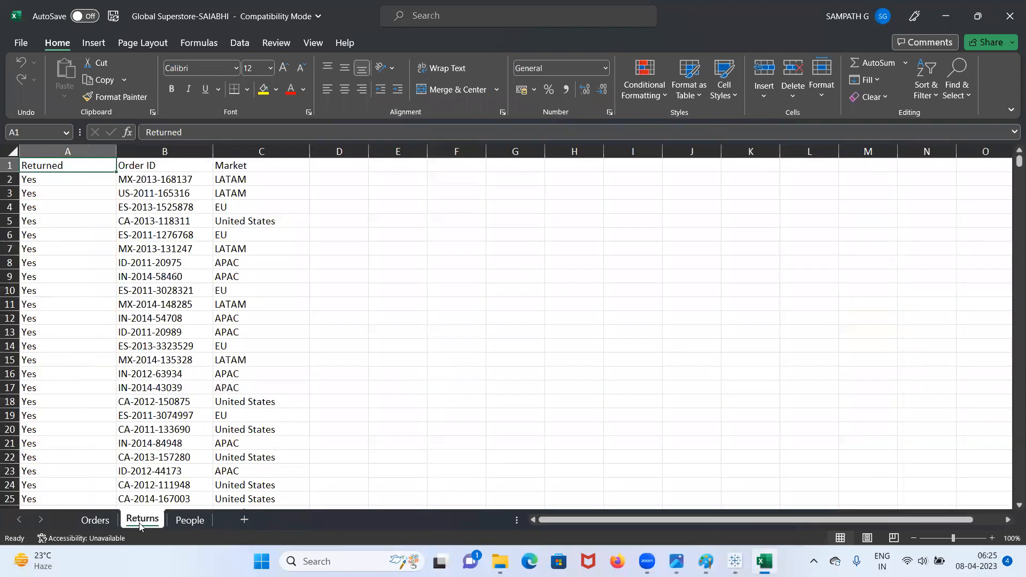
pyautogui.click(182, 521)
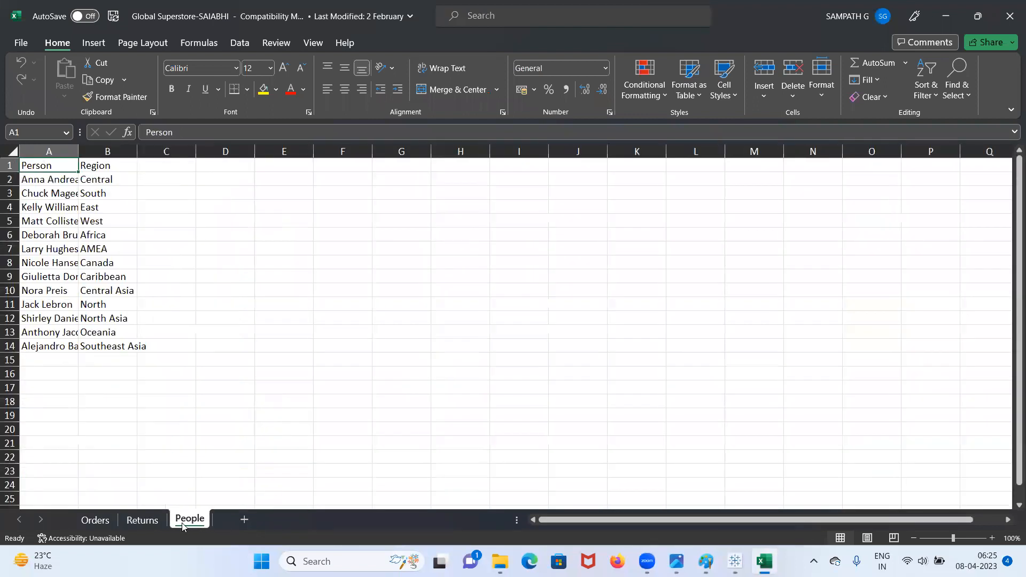
pyautogui.click(139, 521)
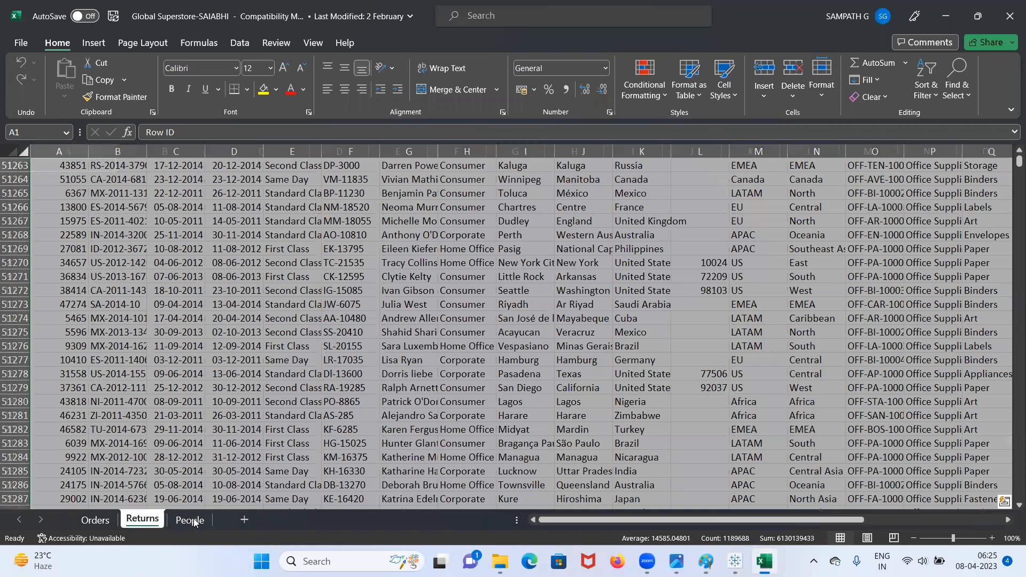
pyautogui.hotkey('ctrl', 'pageup')
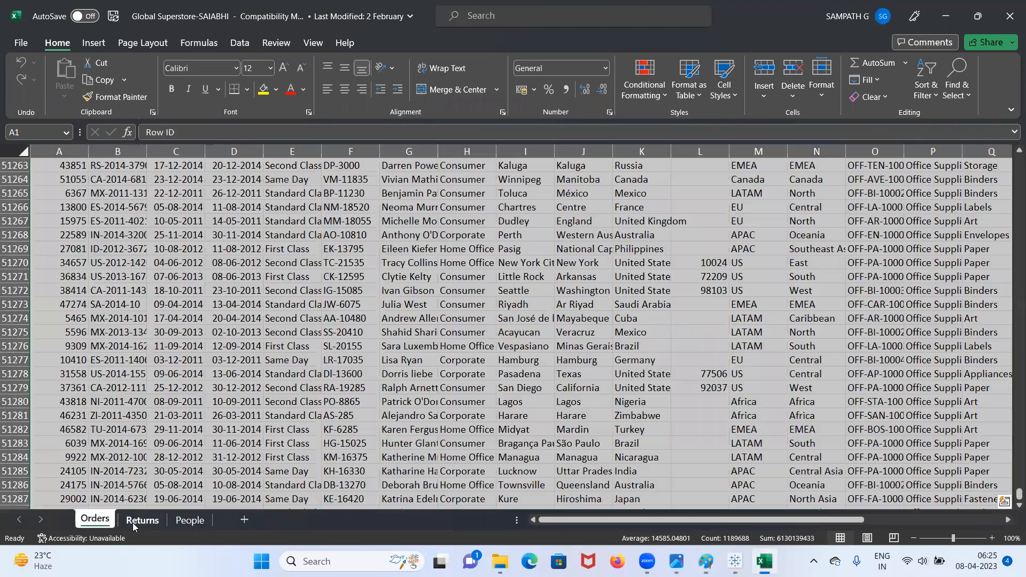
pyautogui.click(208, 521)
# - Switch back to Tableau and add the Orders sheet to the data source canvas
pyautogui.moveTo(647, 561)
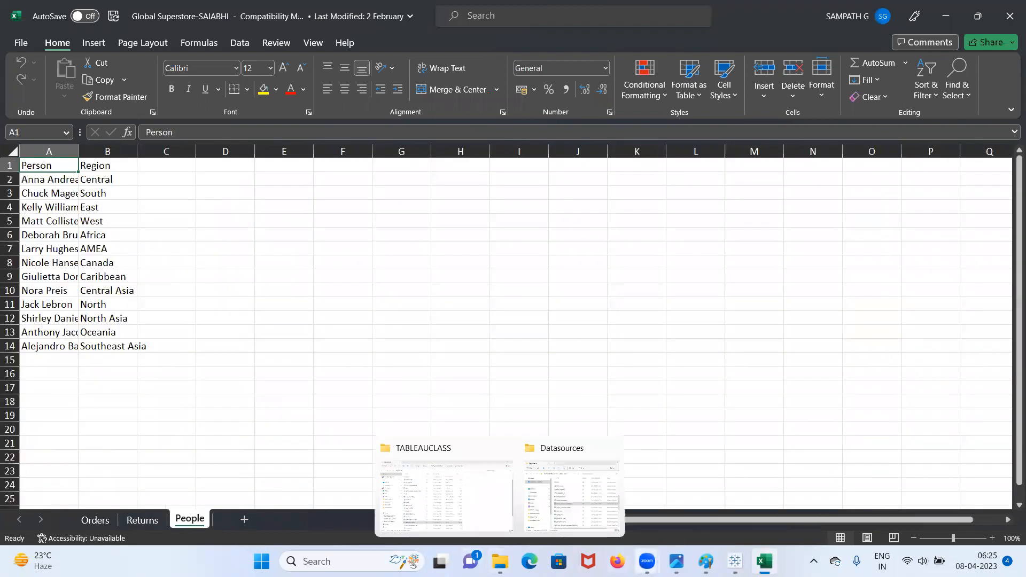
pyautogui.click(735, 561)
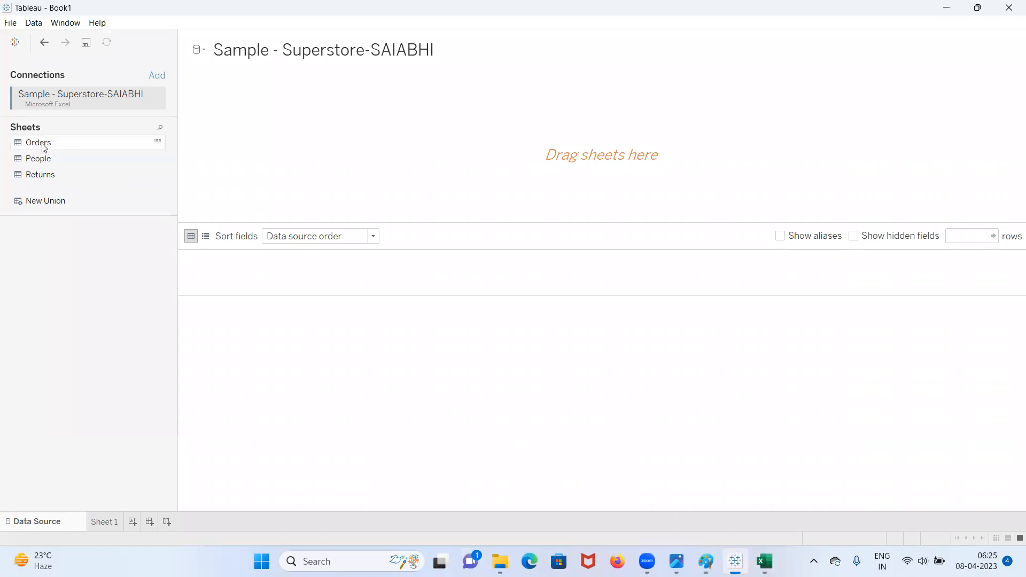
pyautogui.moveTo(45, 147); pyautogui.dragTo(297, 157)
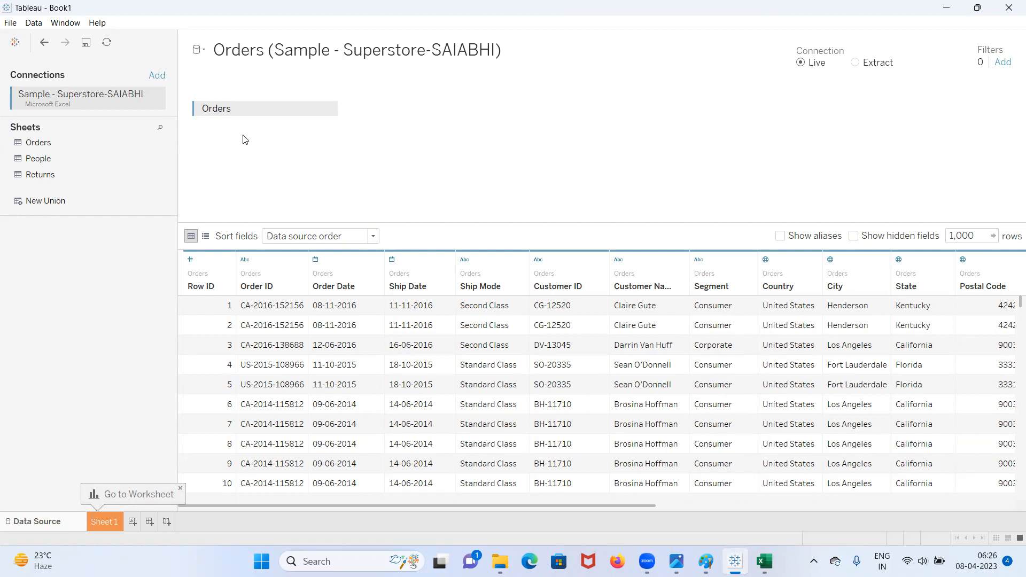
# - Compare the dimensions and measures in Sheet 1 with the Orders columns in the data source preview, ending on Sheet 1
pyautogui.click(105, 522)
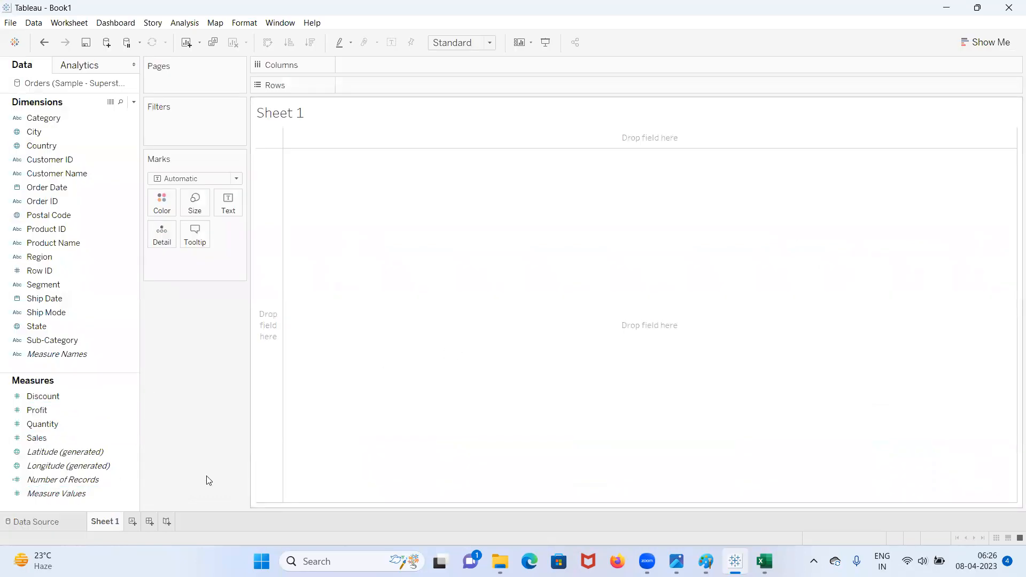
pyautogui.click(72, 521)
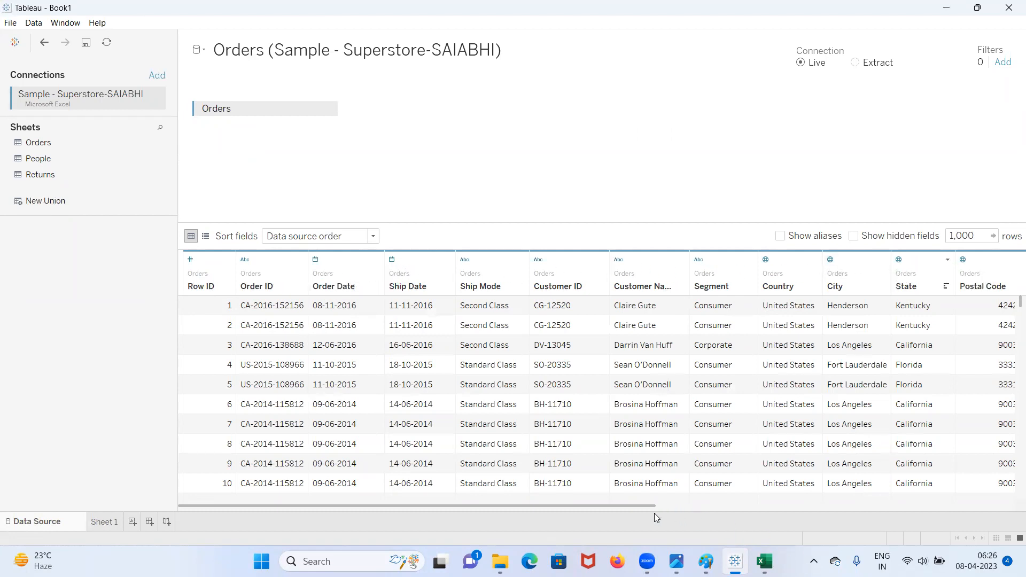
pyautogui.moveTo(650, 506); pyautogui.dragTo(730, 503)
pyautogui.hscroll(5, 874, 499)
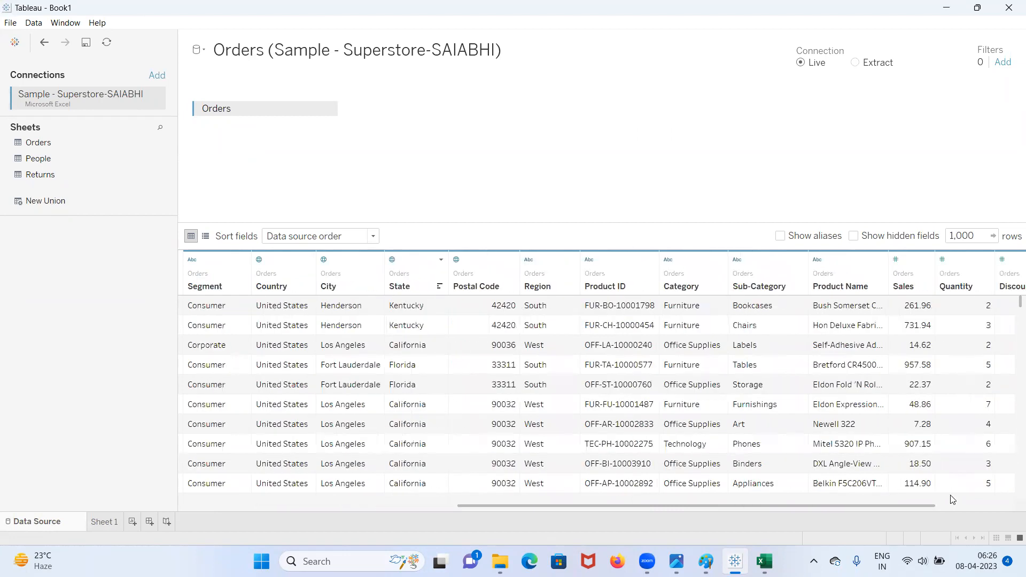
pyautogui.hscroll(-10, 1011, 502)
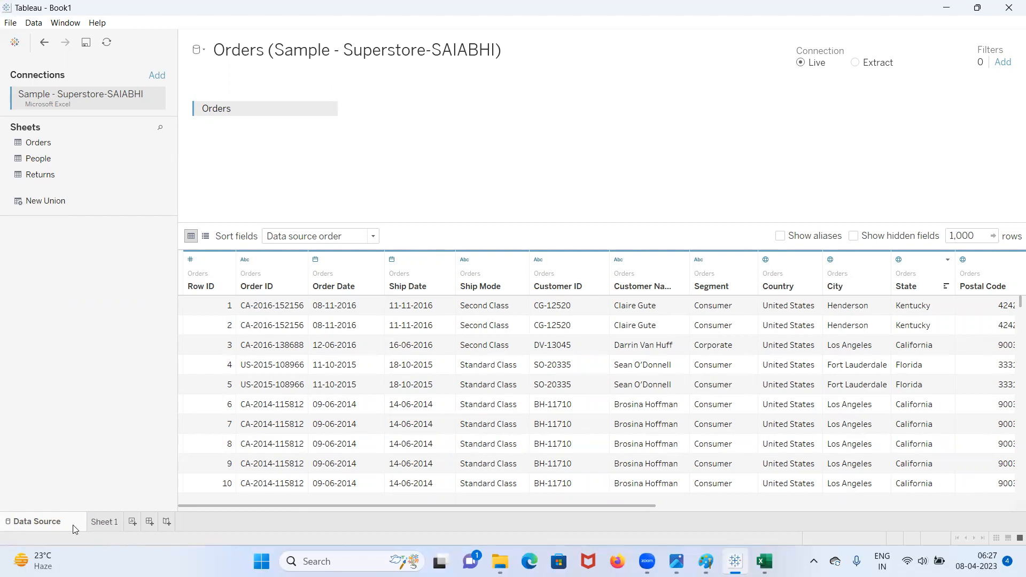
pyautogui.click(105, 522)
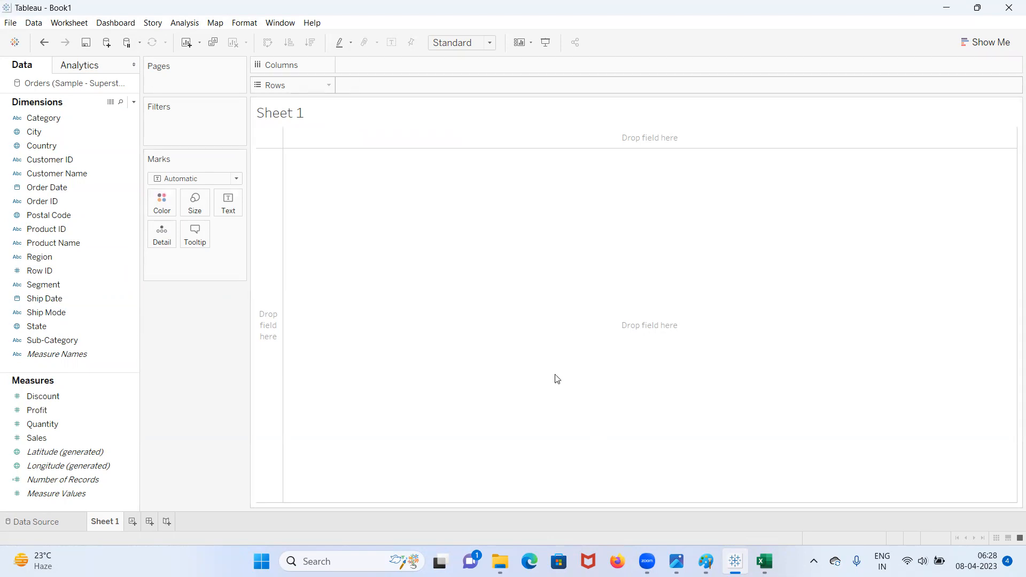
pyautogui.click(43, 396)
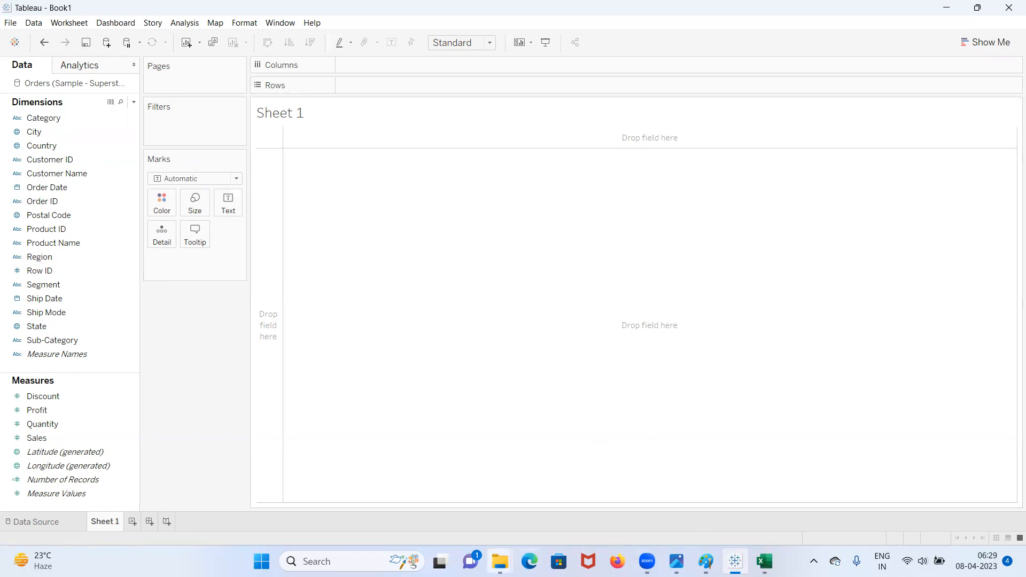
# - Open the ALL_REPORTS notes from the TABLEAUCLASS folder in Notepad and maximize the window for reading
pyautogui.moveTo(500, 558)
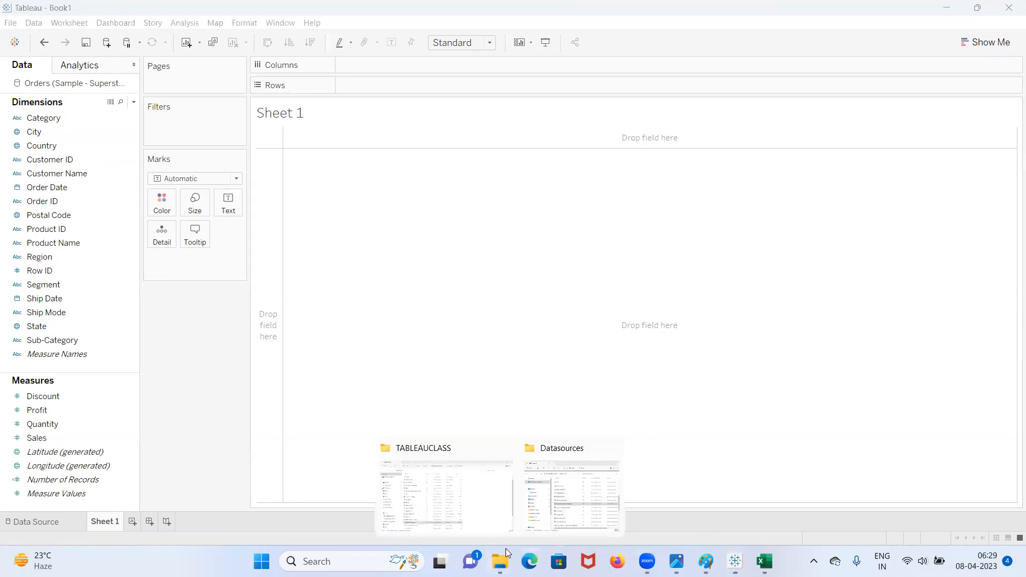
pyautogui.click(441, 458)
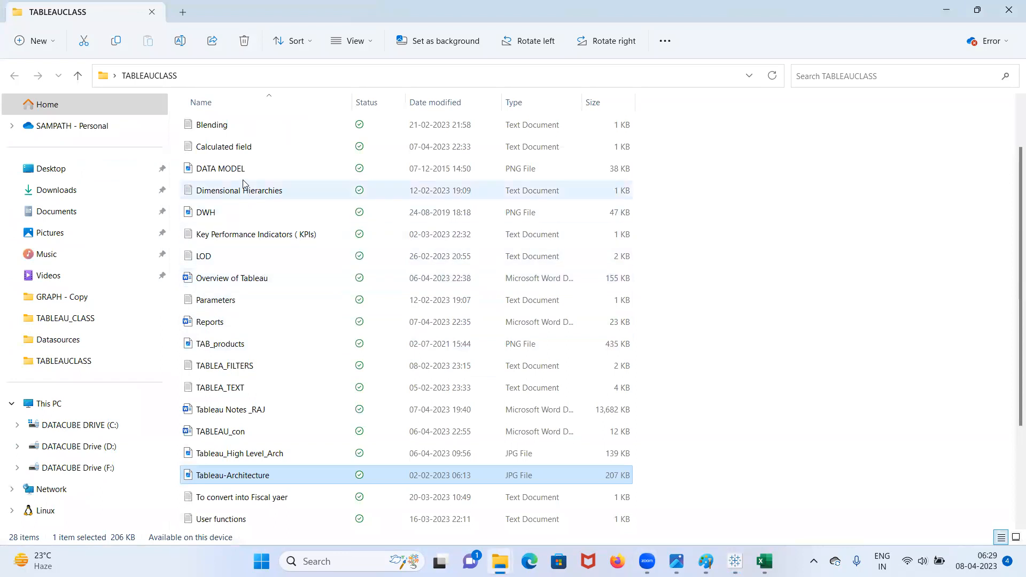
pyautogui.scroll(1, 321, 404)
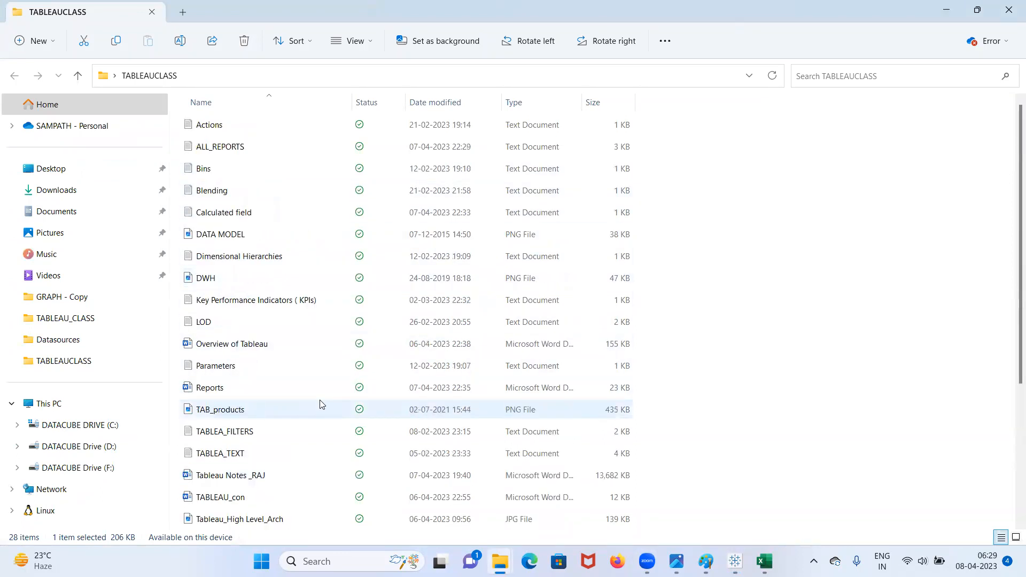
pyautogui.doubleClick(220, 149)
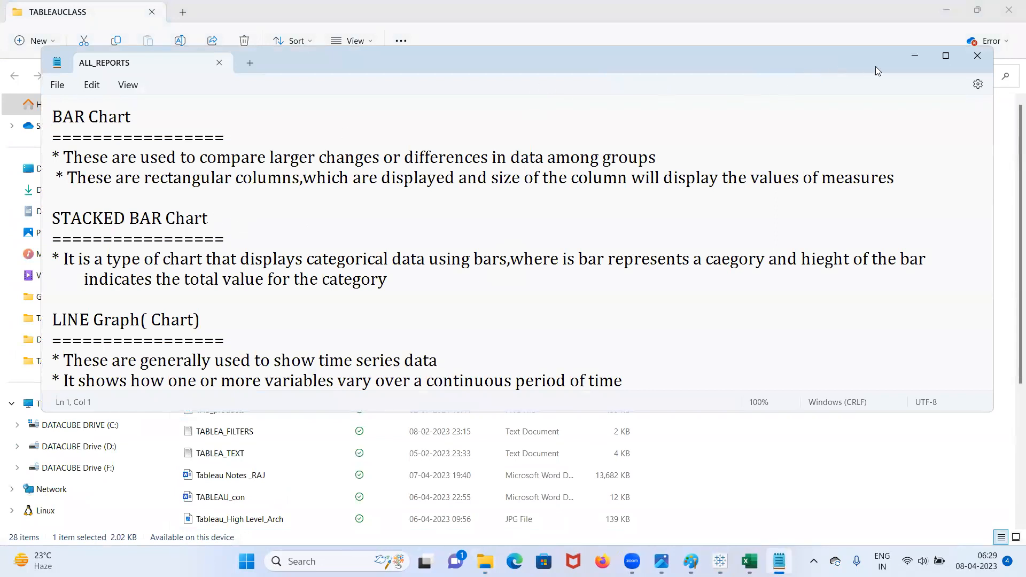
pyautogui.click(941, 55)
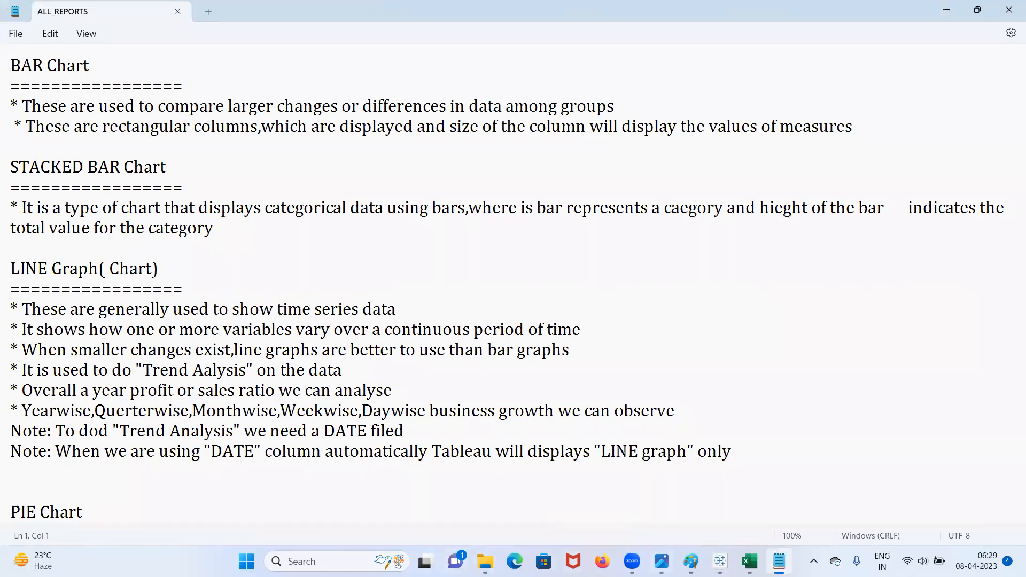
# - Switch back to Tableau and list the Sub-Category dimension as rows in Sheet 1
pyautogui.click(720, 561)
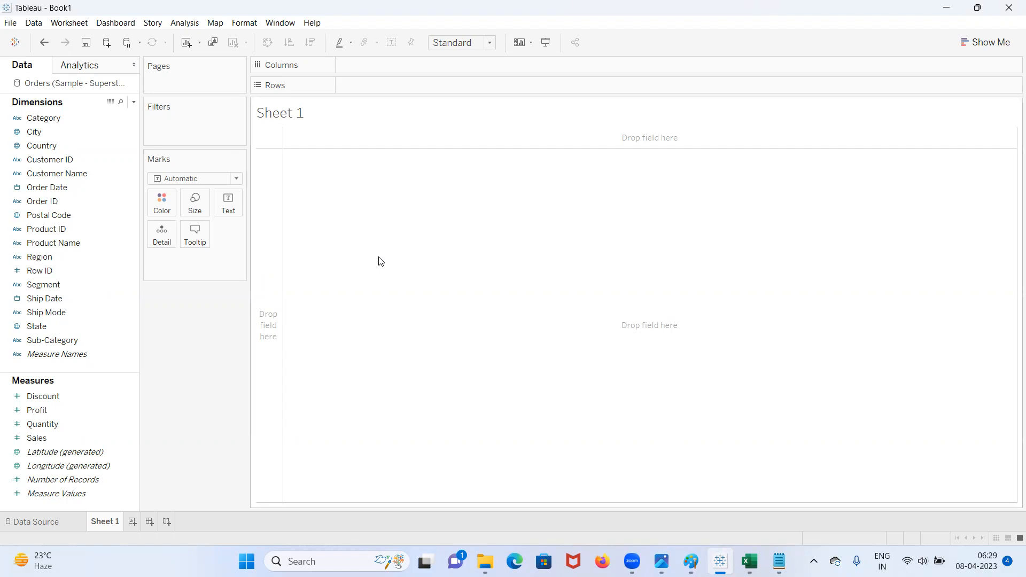
pyautogui.moveTo(62, 346); pyautogui.dragTo(387, 336)
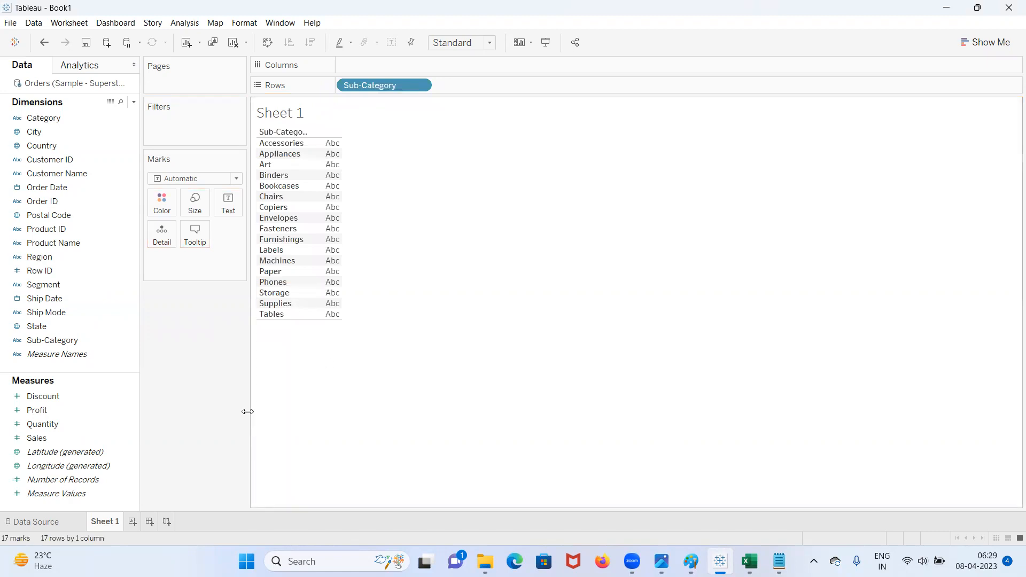
# - Rename Sheet 1 as "TEXT report"
pyautogui.rightClick(106, 522)
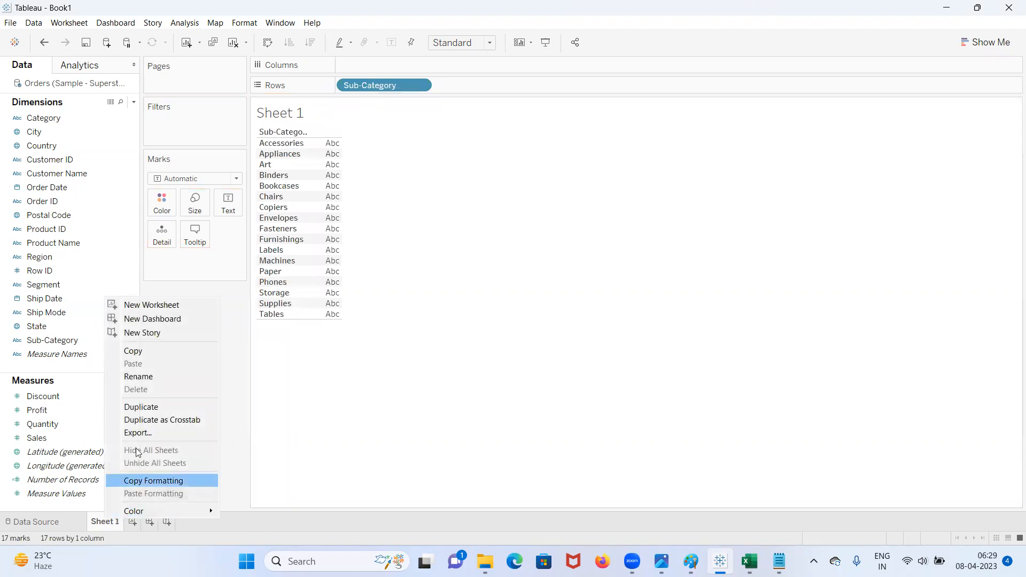
pyautogui.click(137, 376)
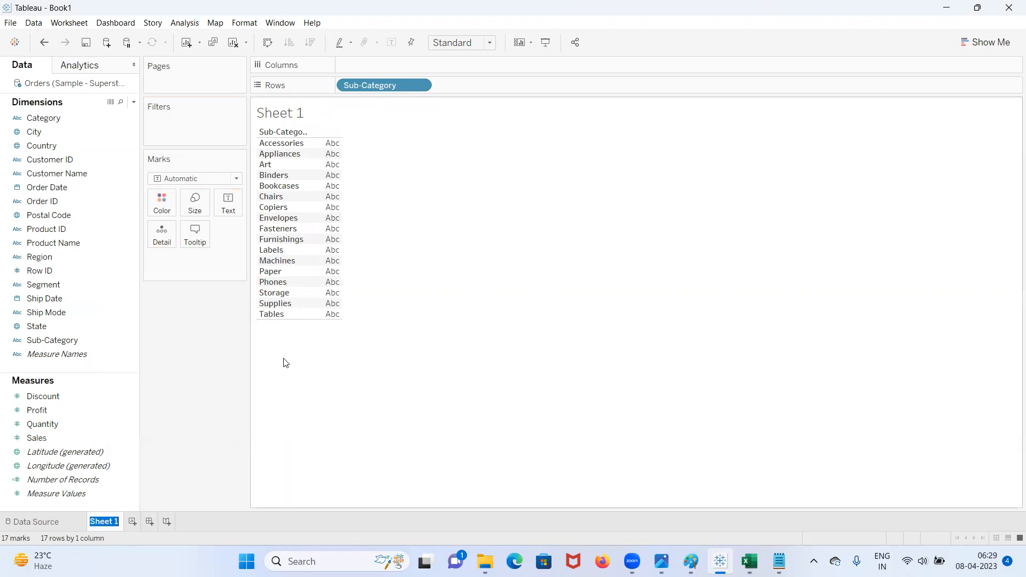
pyautogui.write('TEXT re')
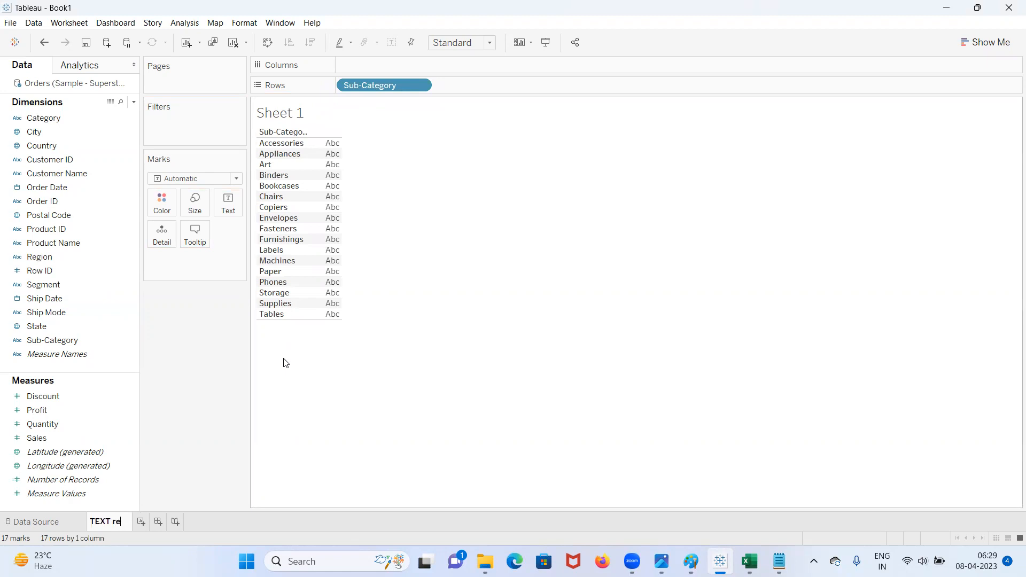
pyautogui.write('port')
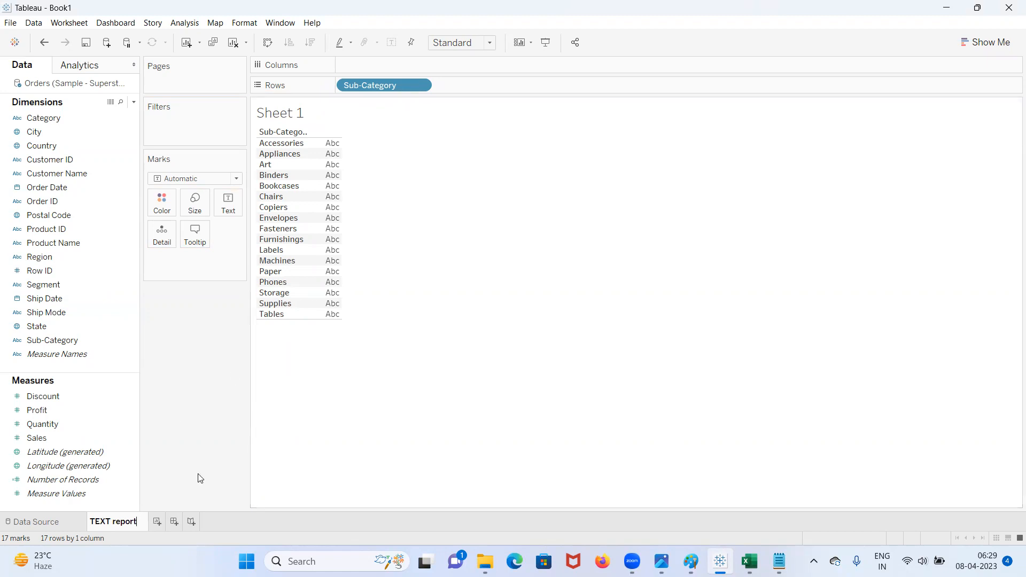
pyautogui.click(319, 413)
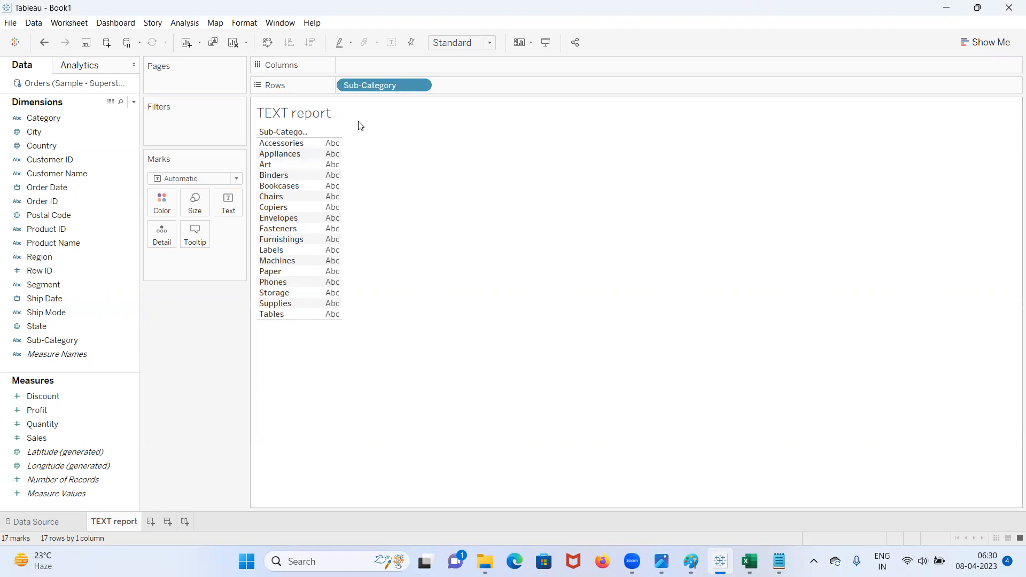
# - Try Sub-Category on the columns of the view and return it to the rows
pyautogui.moveTo(366, 86); pyautogui.dragTo(365, 69)
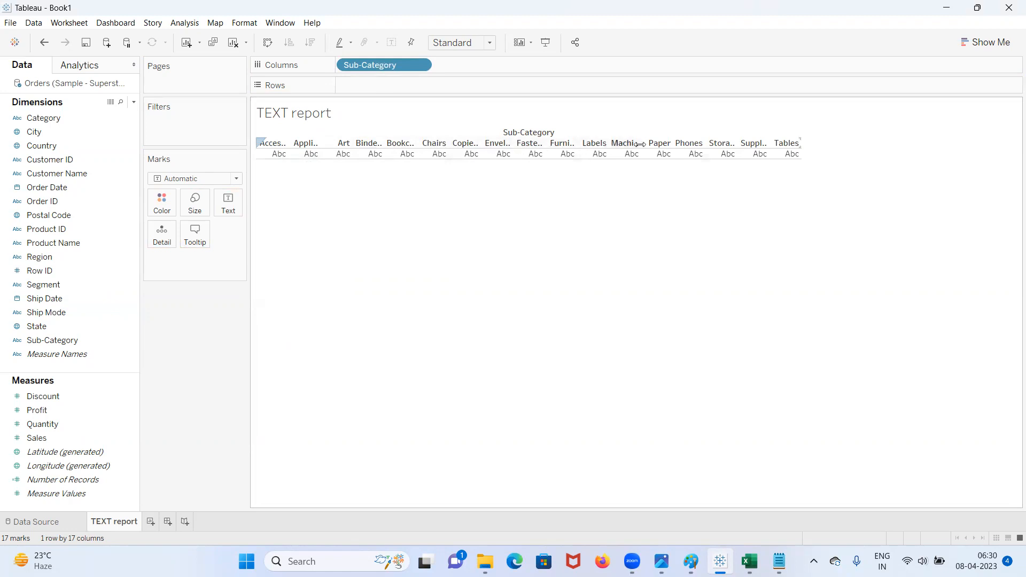
pyautogui.moveTo(372, 69); pyautogui.dragTo(370, 83)
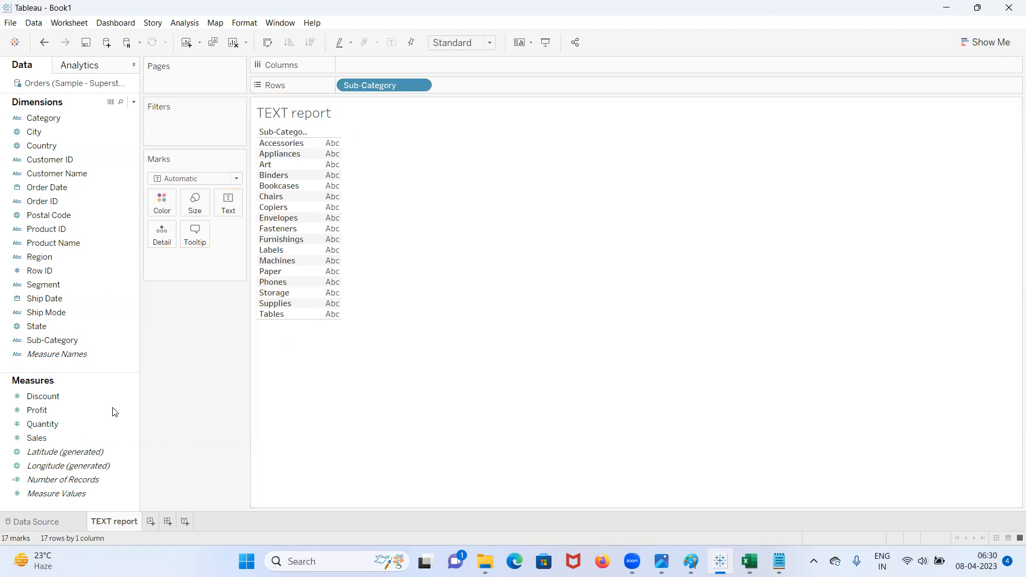
# - Add the Sales and Profit measures to the Sub-Category text table, ordered with Sales before Profit
pyautogui.click(71, 347)
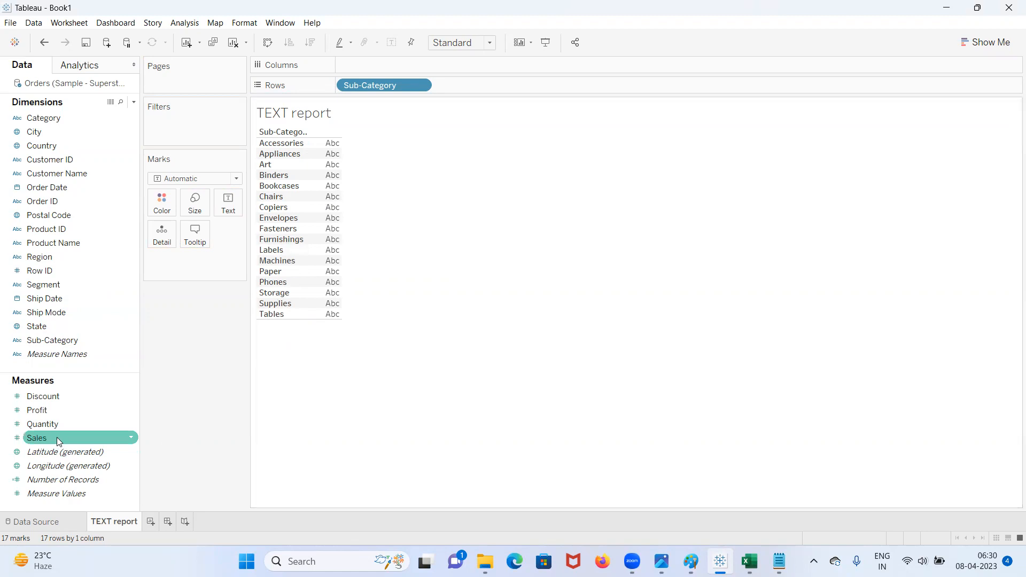
pyautogui.moveTo(57, 437); pyautogui.dragTo(348, 260)
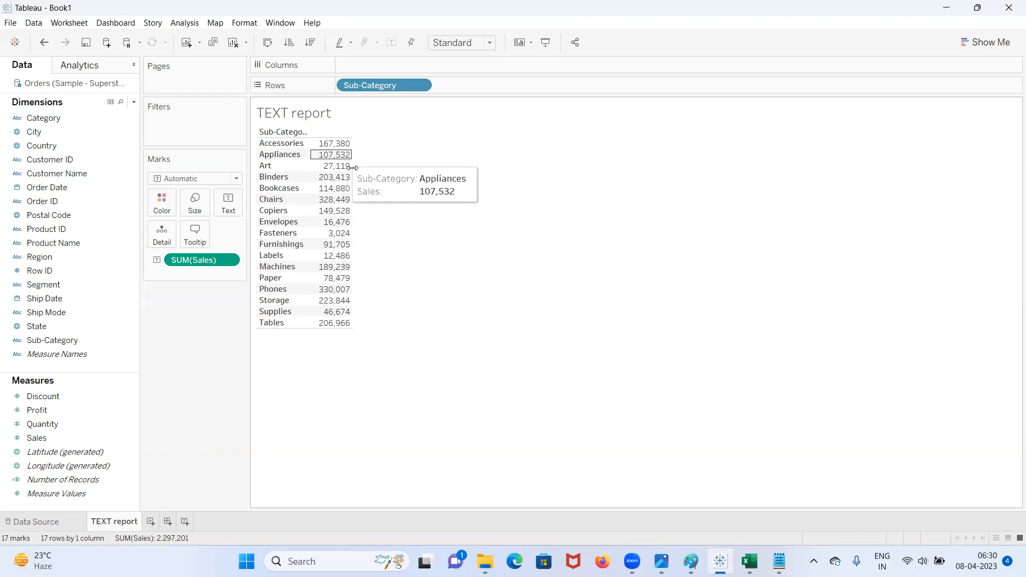
pyautogui.moveTo(36, 417); pyautogui.dragTo(323, 275)
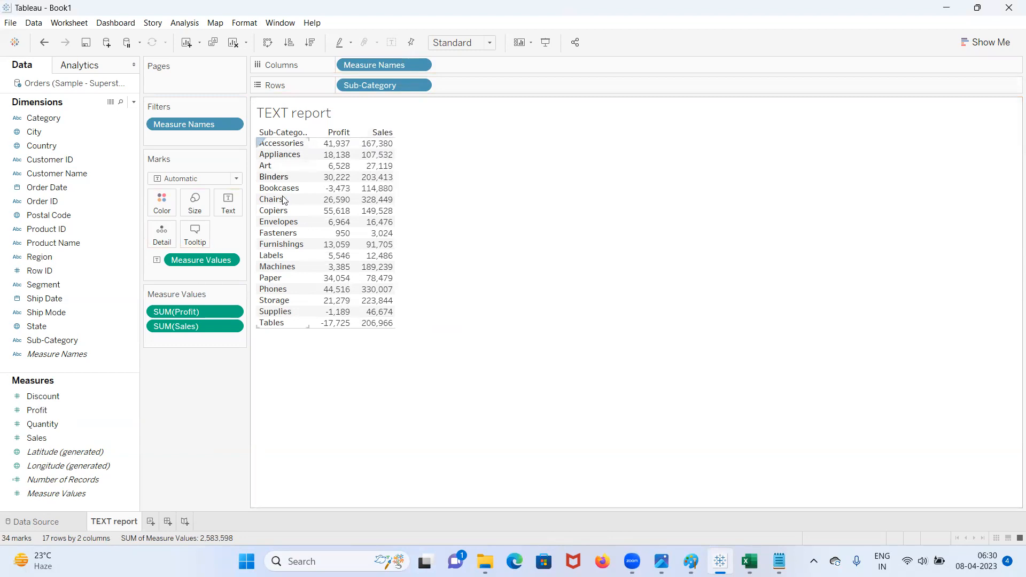
pyautogui.moveTo(205, 327); pyautogui.dragTo(201, 303)
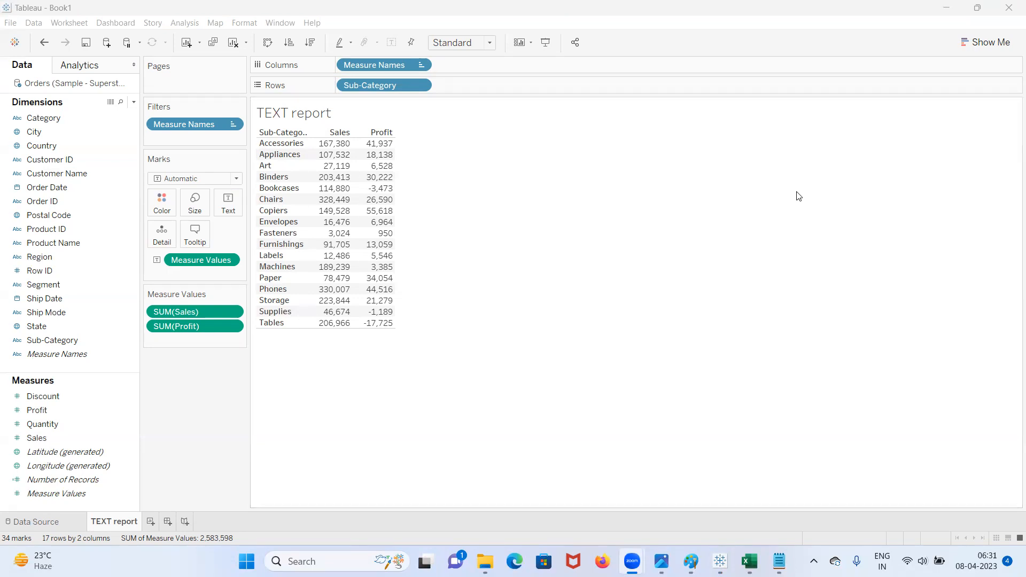
pyautogui.click(415, 346)
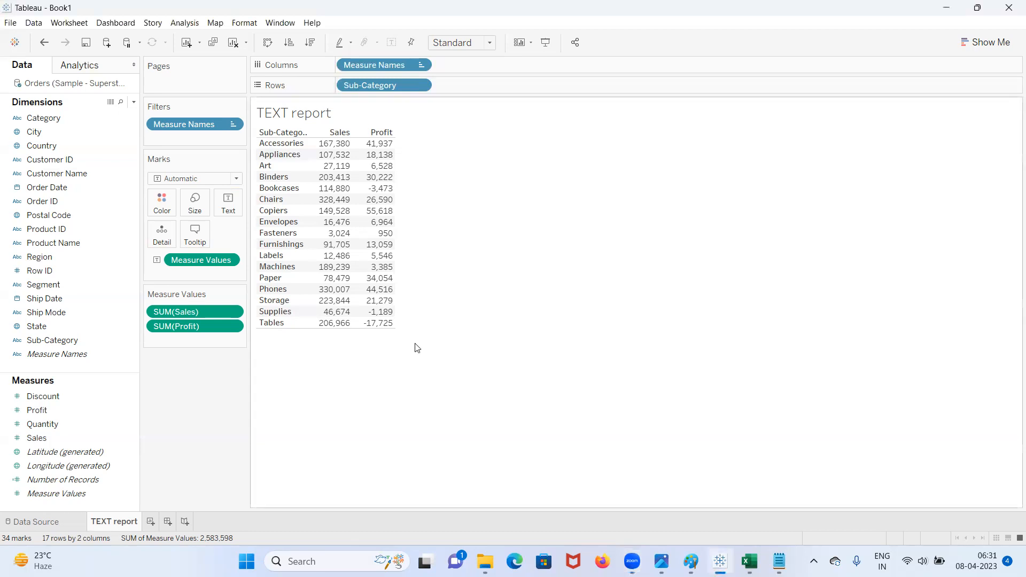
# - Add Discount and Quantity to the text table and order the measures as Sales, Quantity, Discount, Profit
pyautogui.moveTo(331, 150)
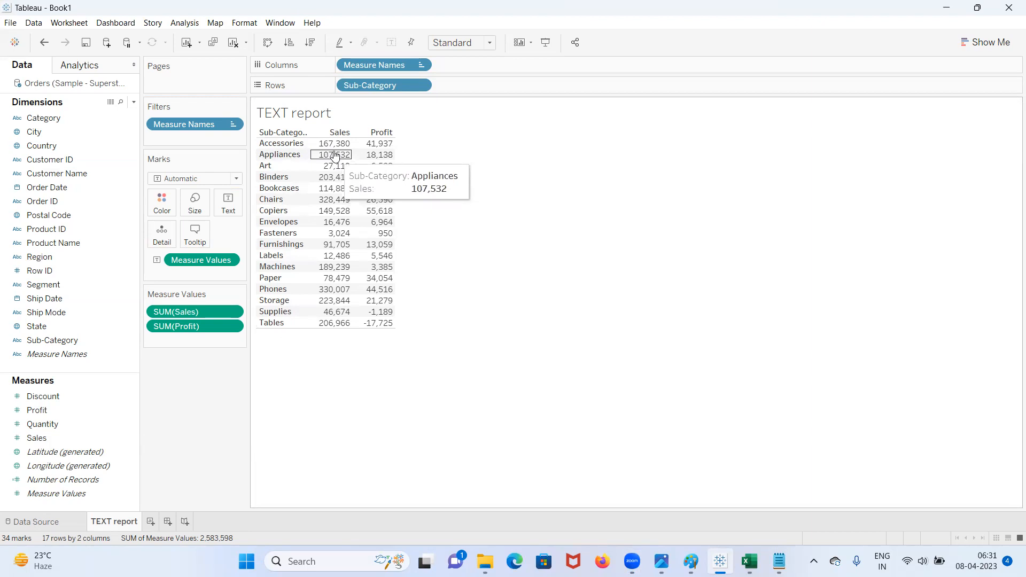
pyautogui.moveTo(368, 148)
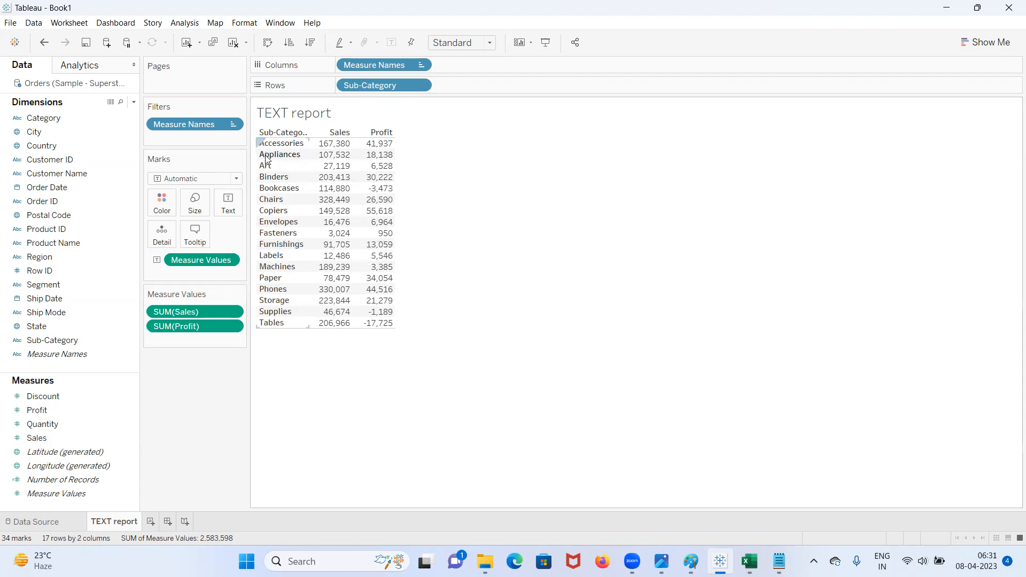
pyautogui.moveTo(55, 399); pyautogui.dragTo(336, 155)
pyautogui.moveTo(424, 145)
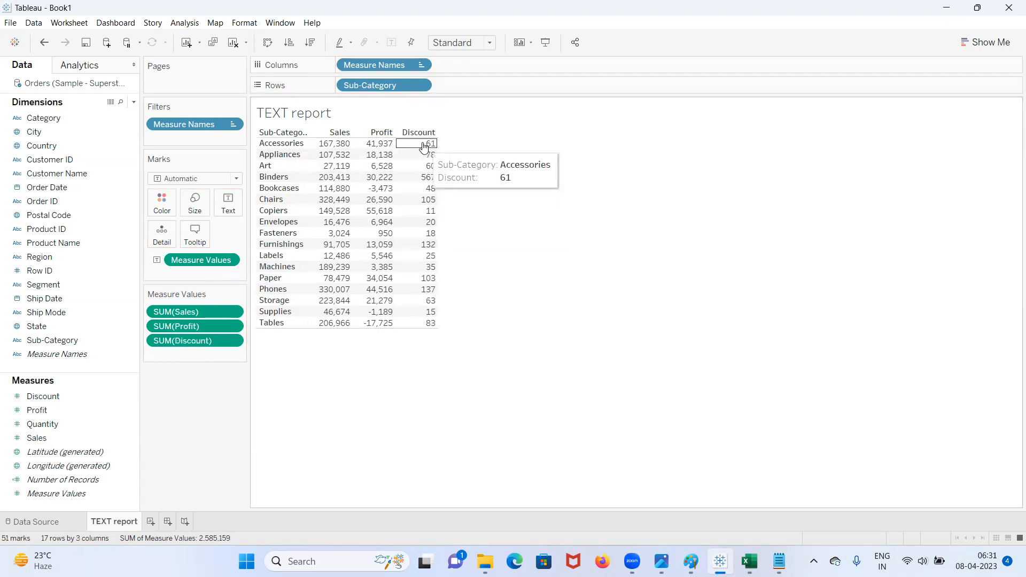
pyautogui.moveTo(51, 424); pyautogui.dragTo(323, 227)
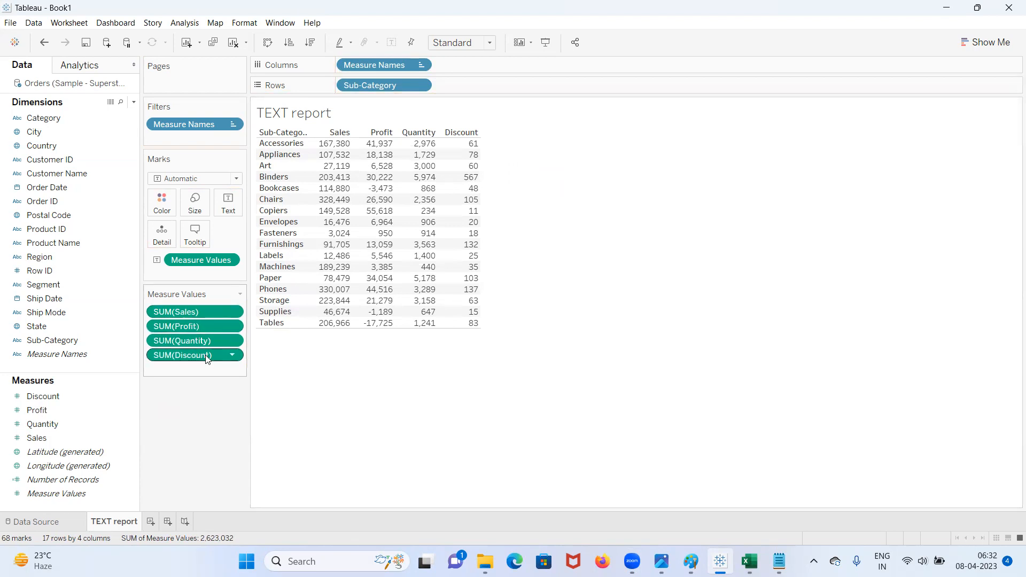
pyautogui.moveTo(198, 341)
pyautogui.mouseDown()
pyautogui.moveTo(197, 313)
pyautogui.moveTo(202, 341)
pyautogui.mouseUp()
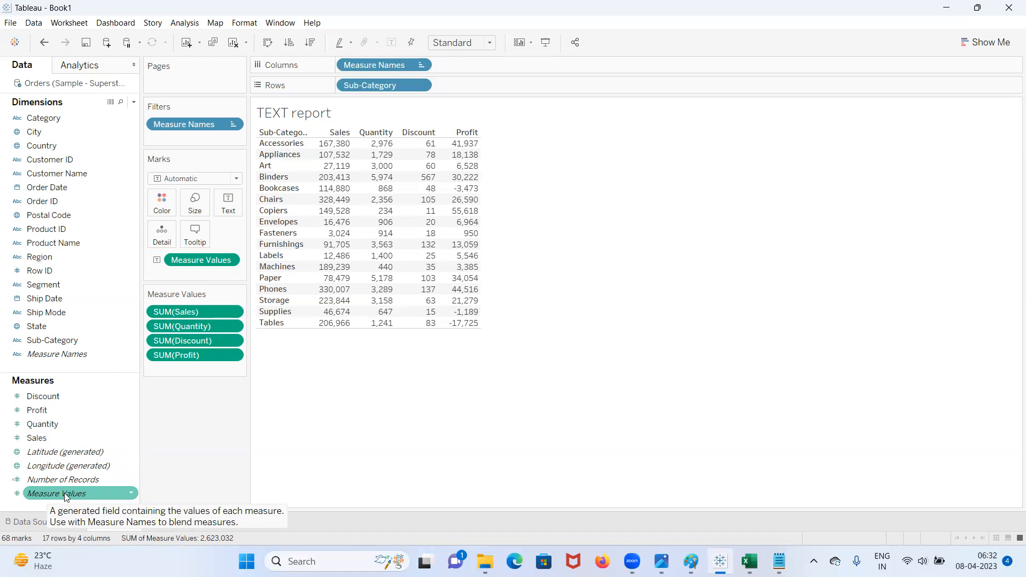
# - Color the text table by Measure Values and change its mark type to Square
pyautogui.moveTo(65, 496); pyautogui.dragTo(174, 210)
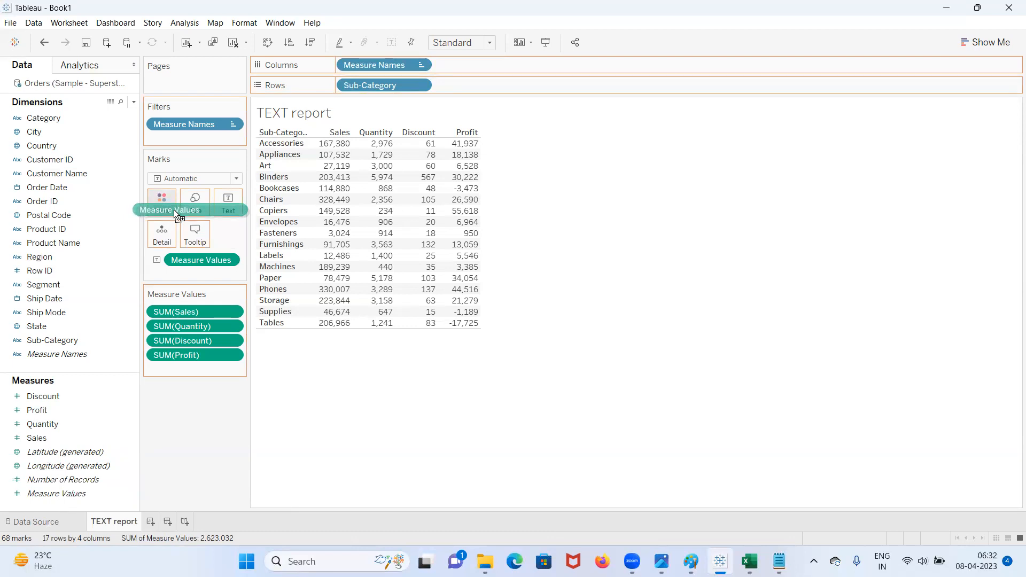
pyautogui.moveTo(174, 209); pyautogui.dragTo(174, 209)
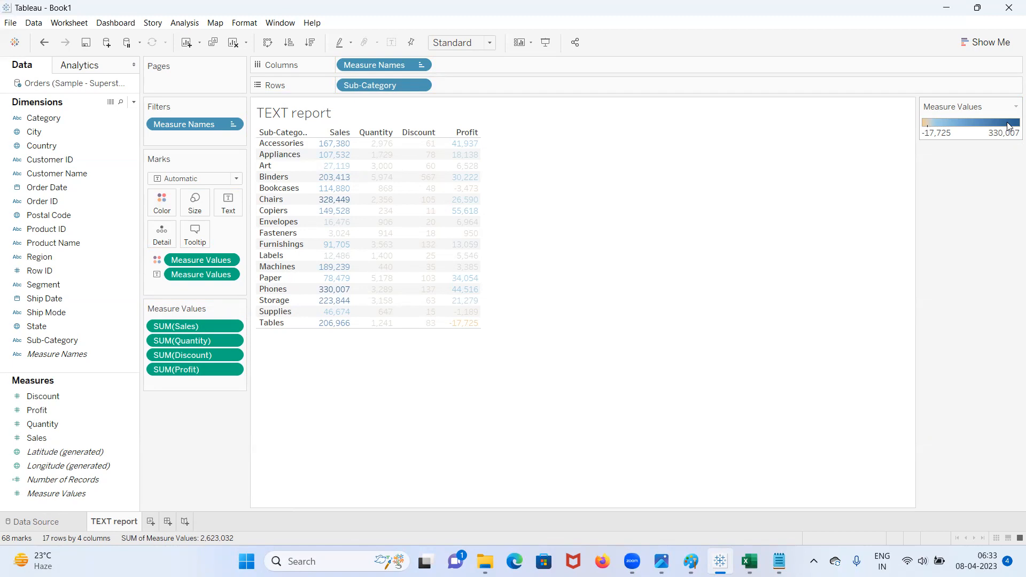
pyautogui.moveTo(349, 147)
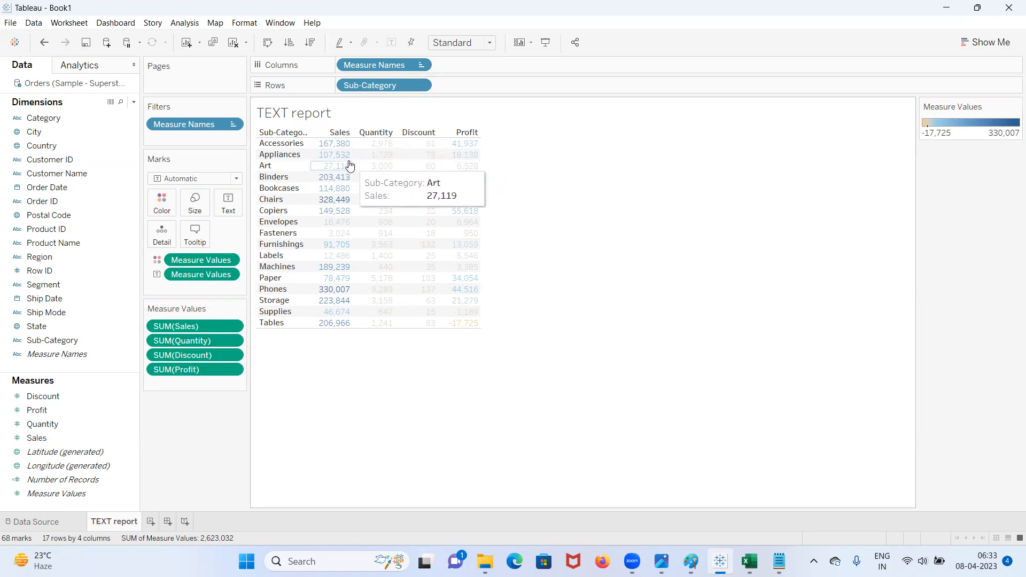
pyautogui.click(236, 179)
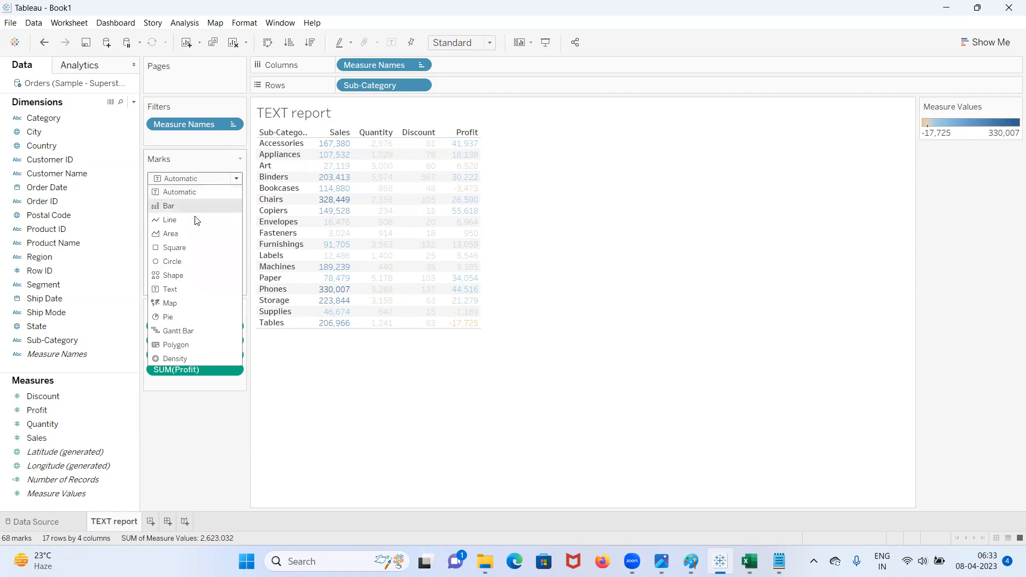
pyautogui.click(176, 247)
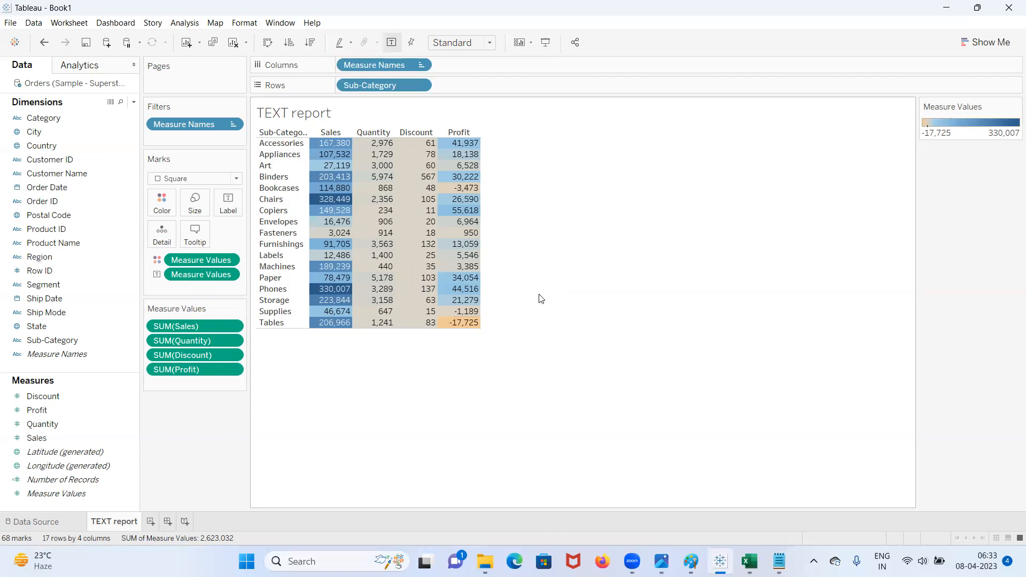
# - Apply stepped color with 2 steps to the Measure Values color scale
pyautogui.doubleClick(956, 128)
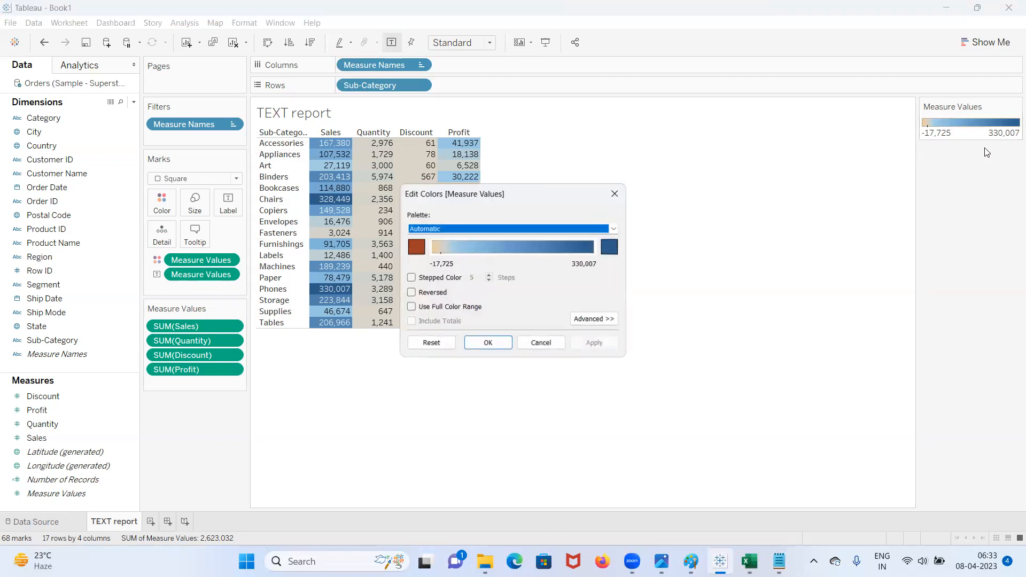
pyautogui.click(410, 277)
pyautogui.doubleClick(471, 277)
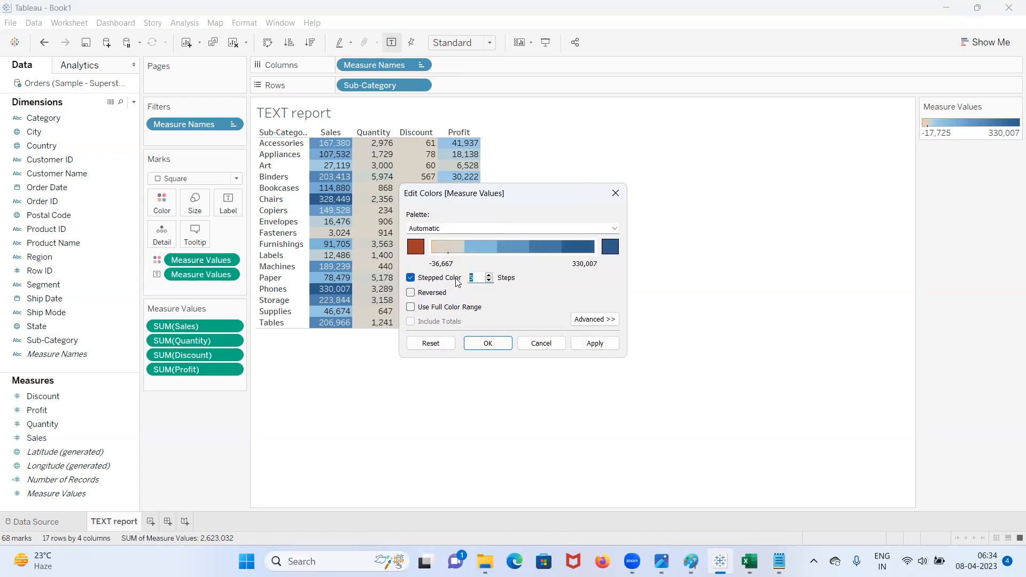
pyautogui.write('2')
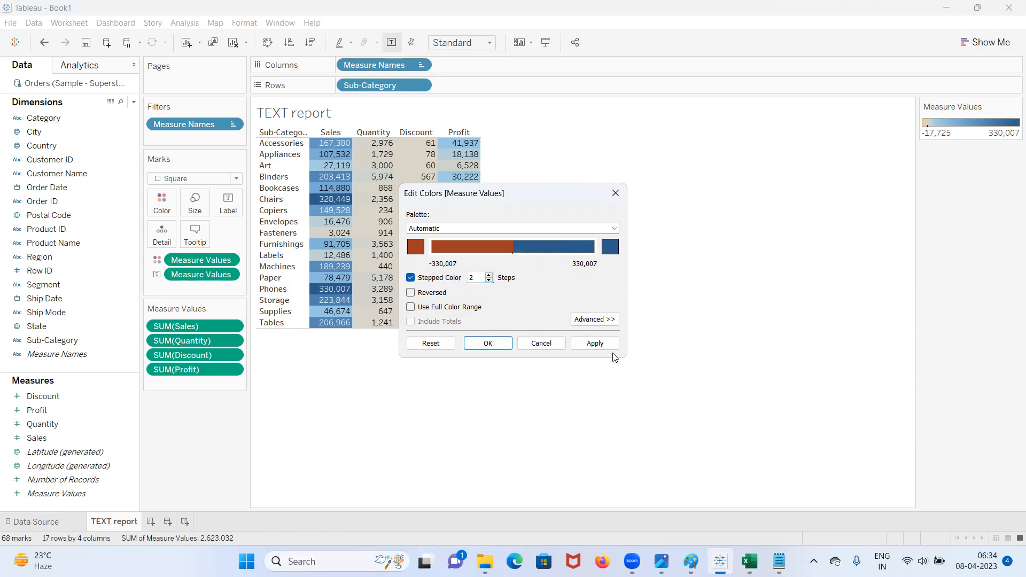
pyautogui.click(594, 343)
pyautogui.click(507, 344)
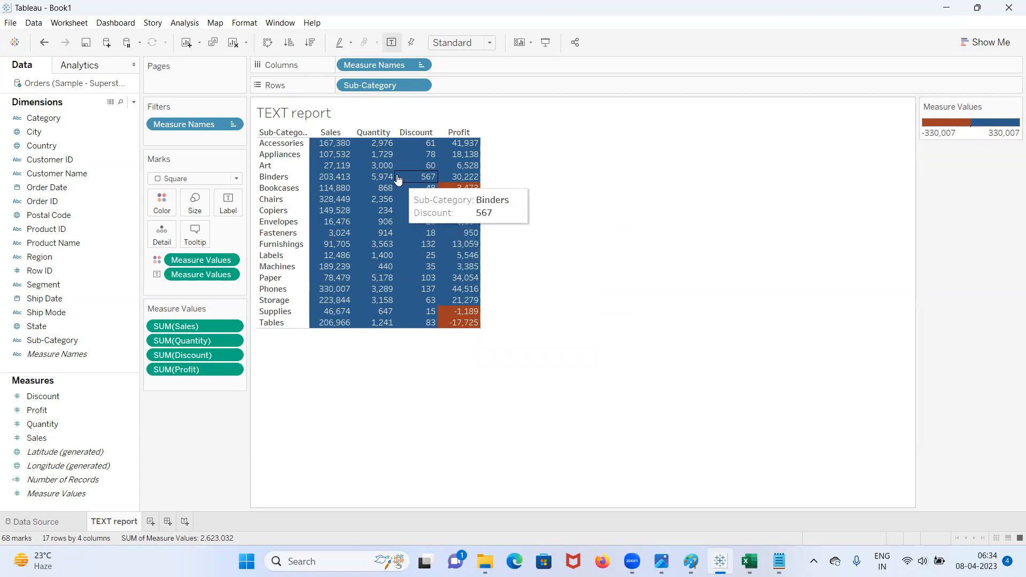
# - Set the Measure Values color scale to custom red #ff0000 for the negative end and green #55aa7f for the positive end
pyautogui.doubleClick(970, 135)
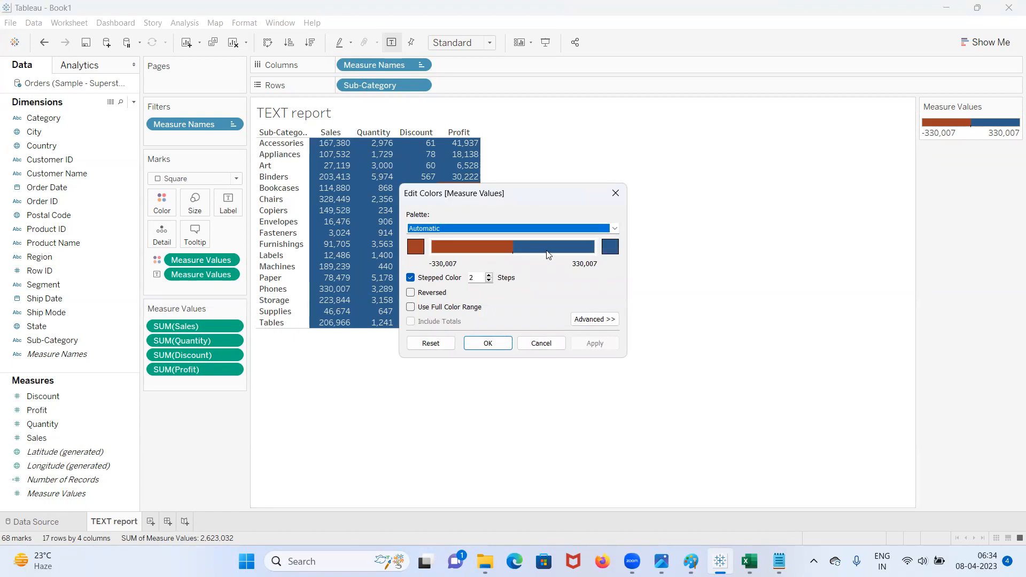
pyautogui.click(611, 248)
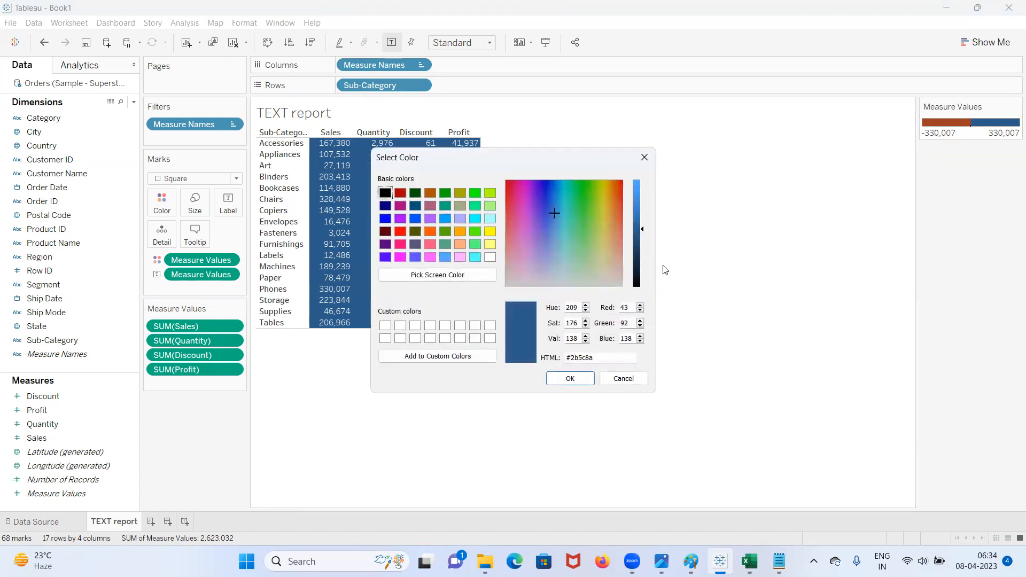
pyautogui.click(445, 244)
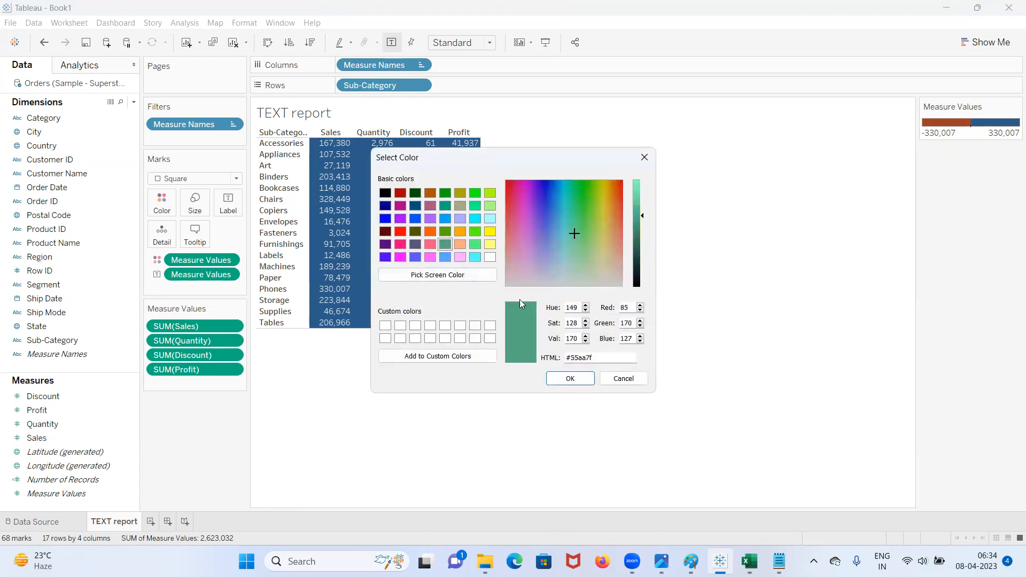
pyautogui.click(570, 378)
pyautogui.click(416, 247)
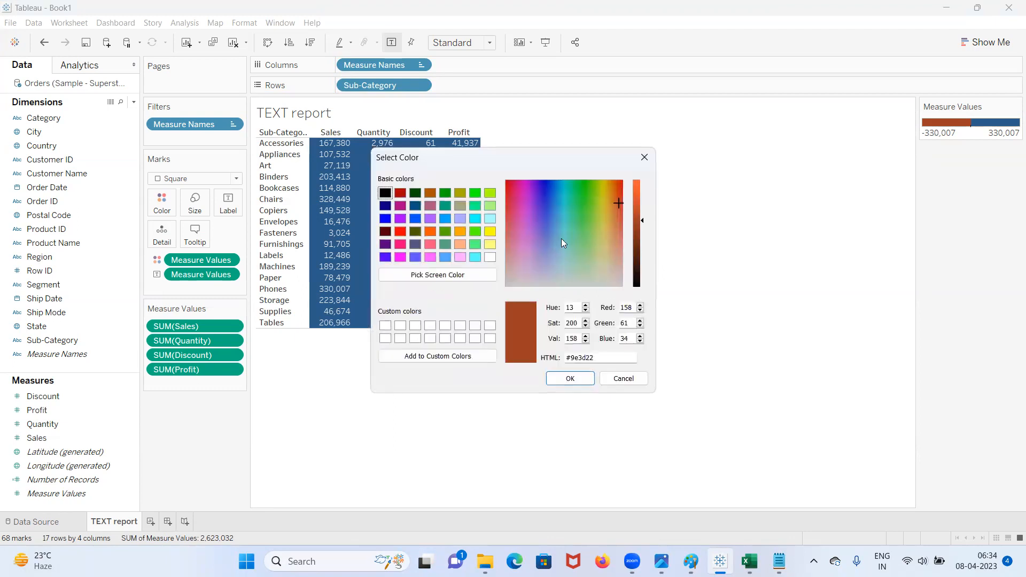
pyautogui.click(458, 232)
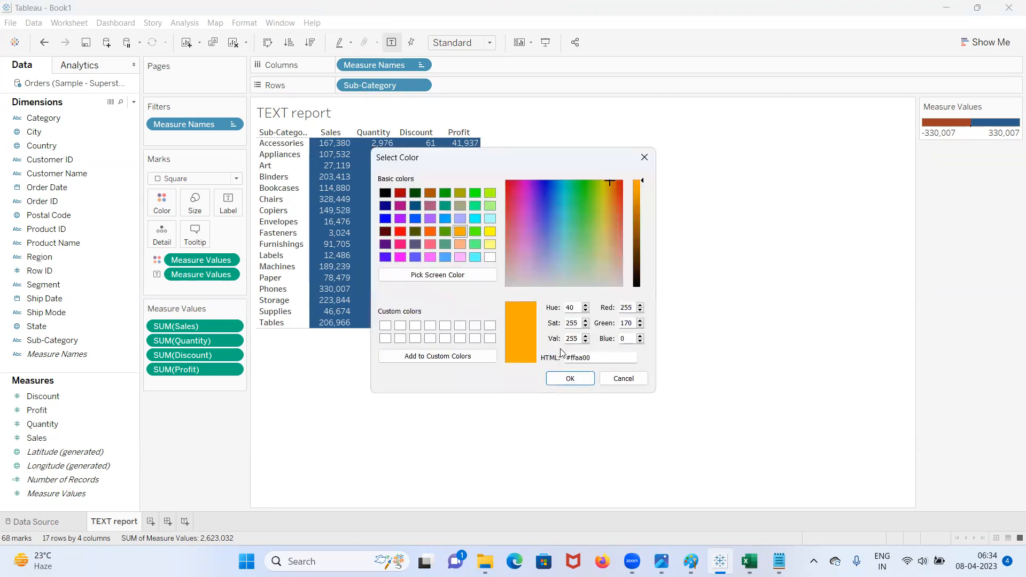
pyautogui.click(399, 232)
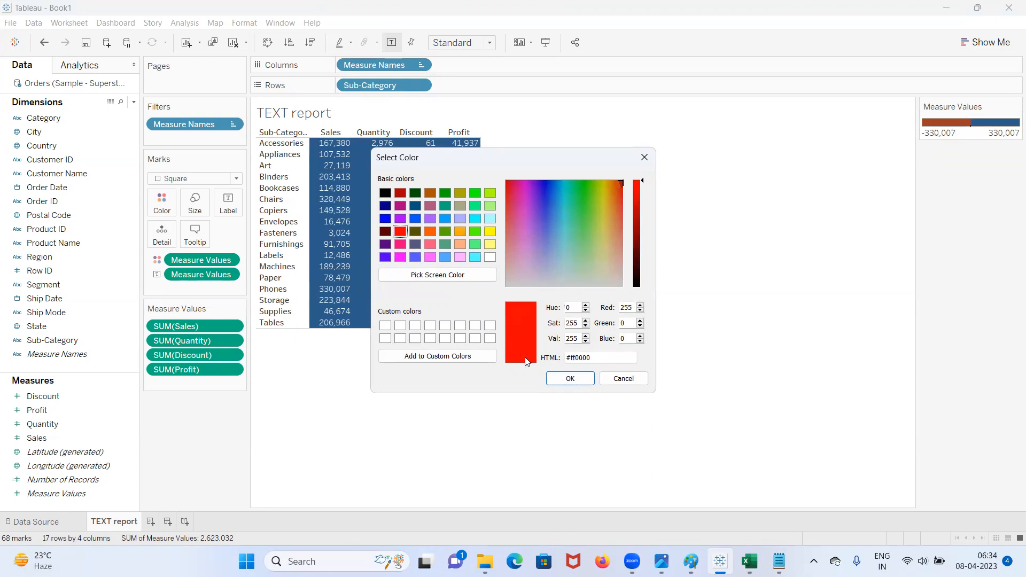
pyautogui.click(559, 379)
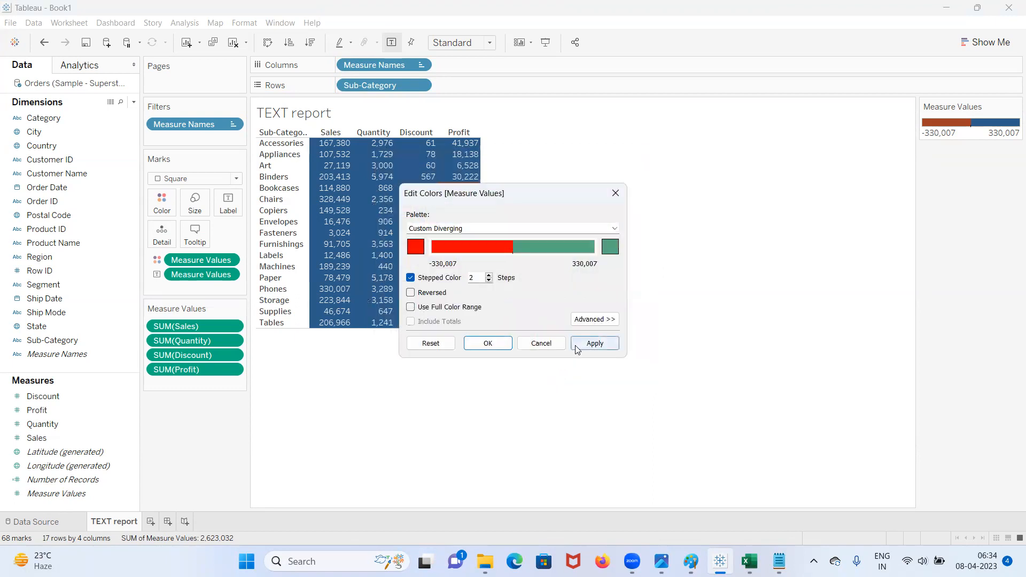
pyautogui.click(593, 344)
pyautogui.click(487, 343)
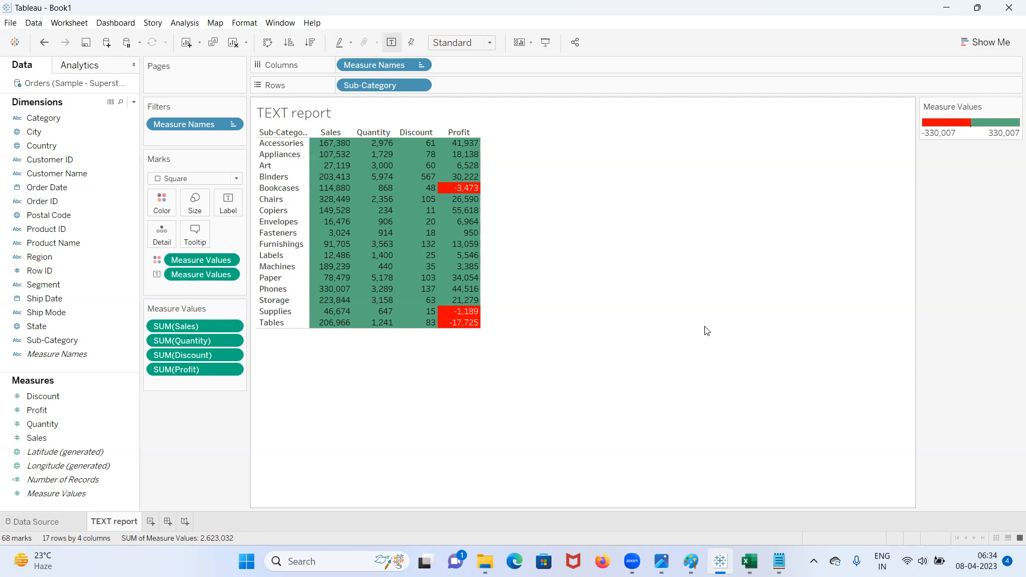
pyautogui.moveTo(476, 195)
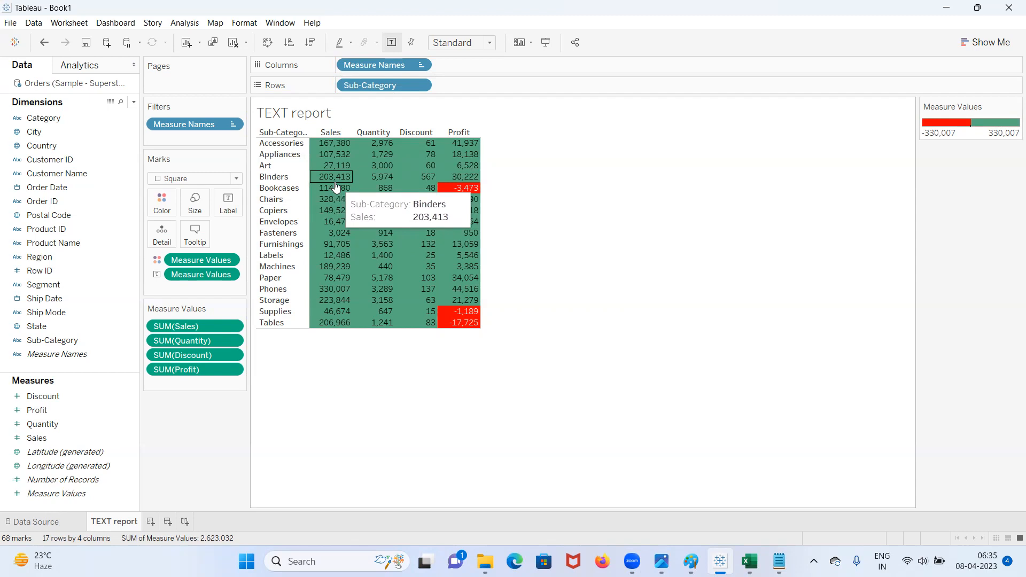
pyautogui.click(227, 260)
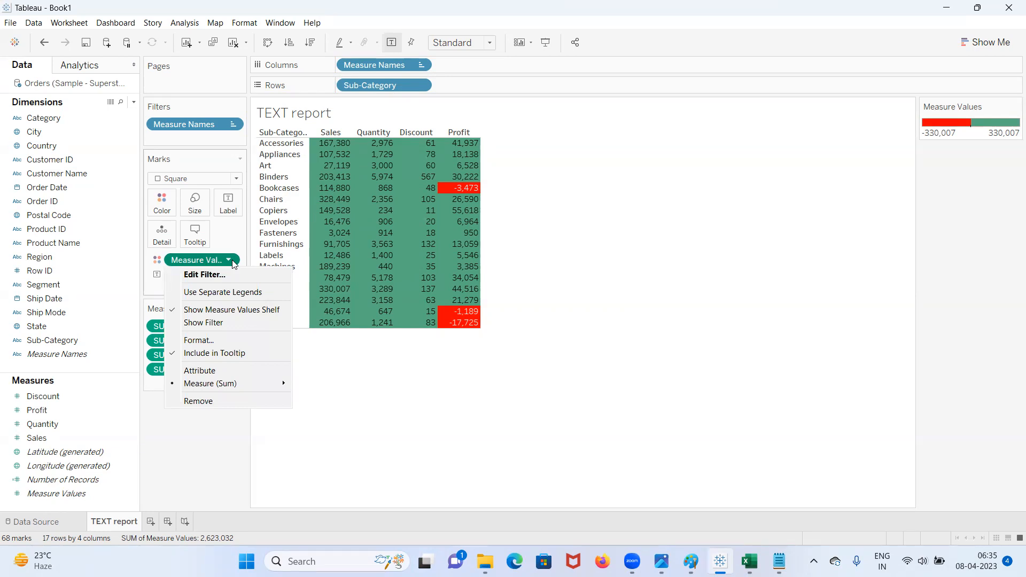
pyautogui.click(227, 292)
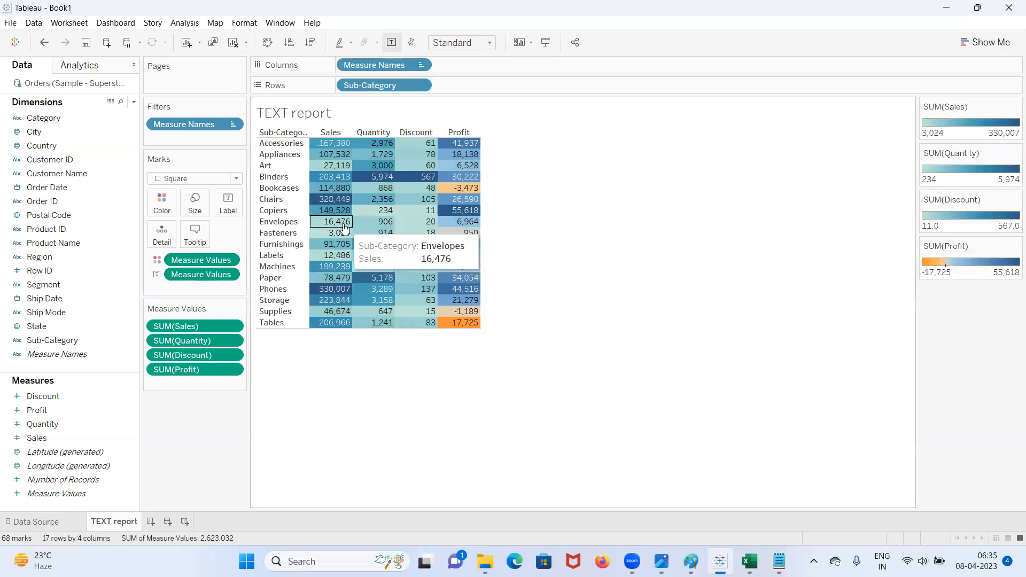
pyautogui.click(44, 43)
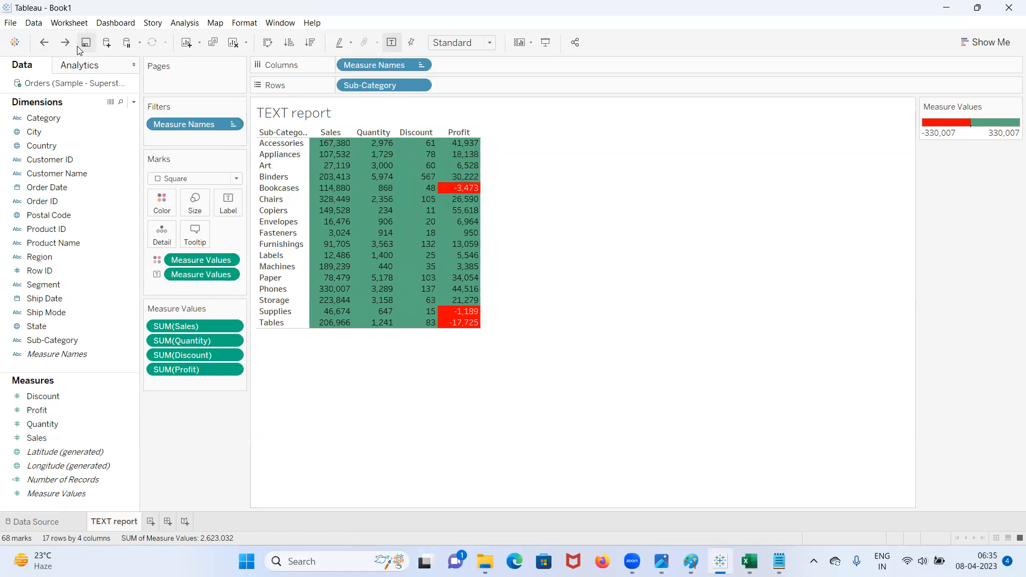
# - Use separate color legends for the measures in the text table's Measure Values coloring
pyautogui.click(230, 262)
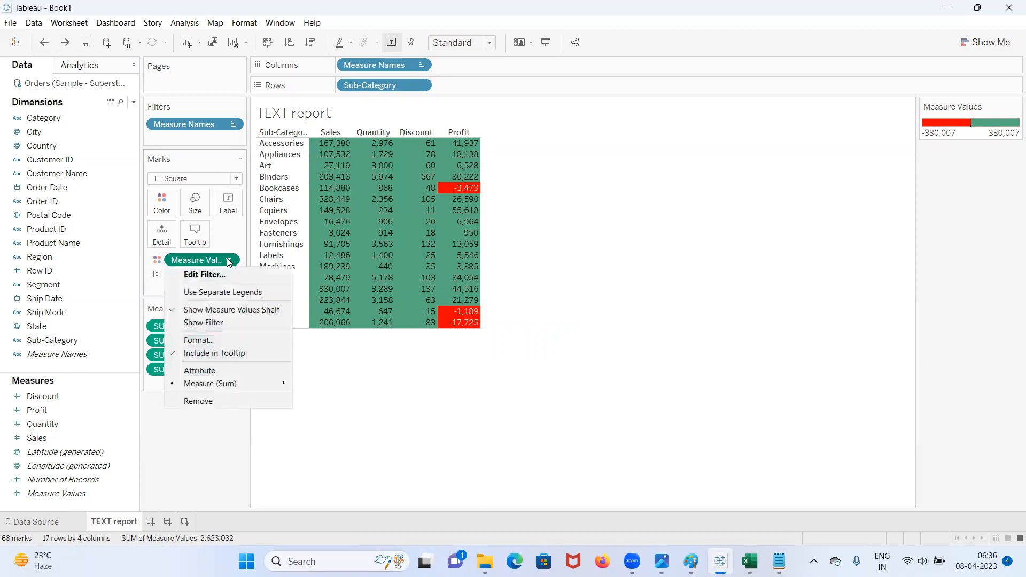
pyautogui.click(231, 294)
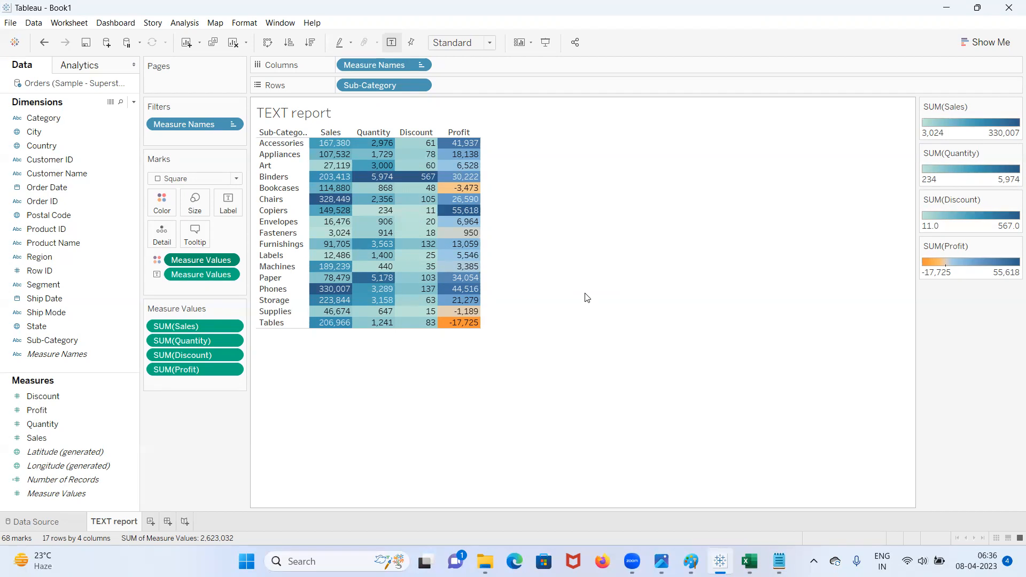
pyautogui.moveTo(381, 209)
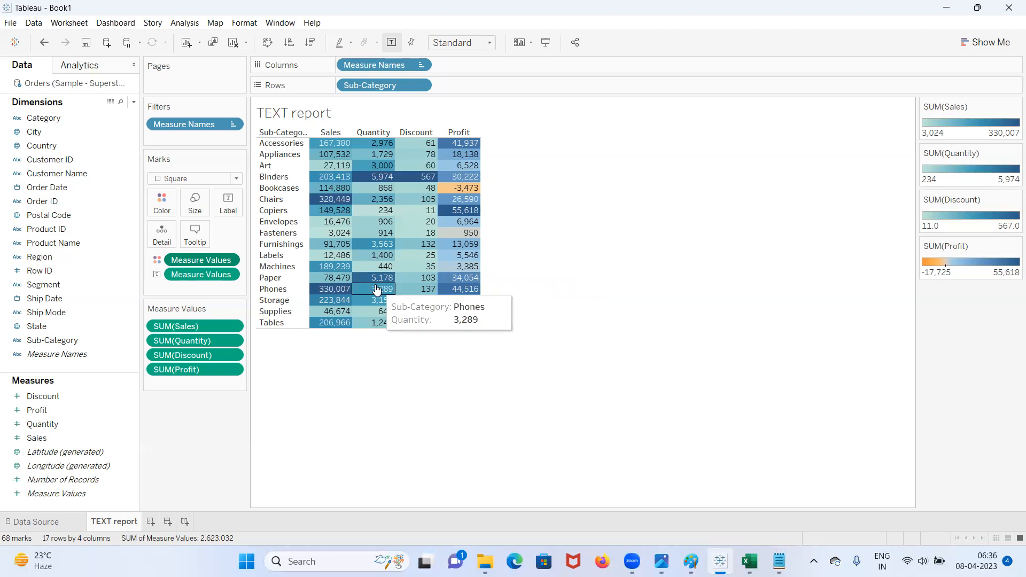
pyautogui.doubleClick(964, 127)
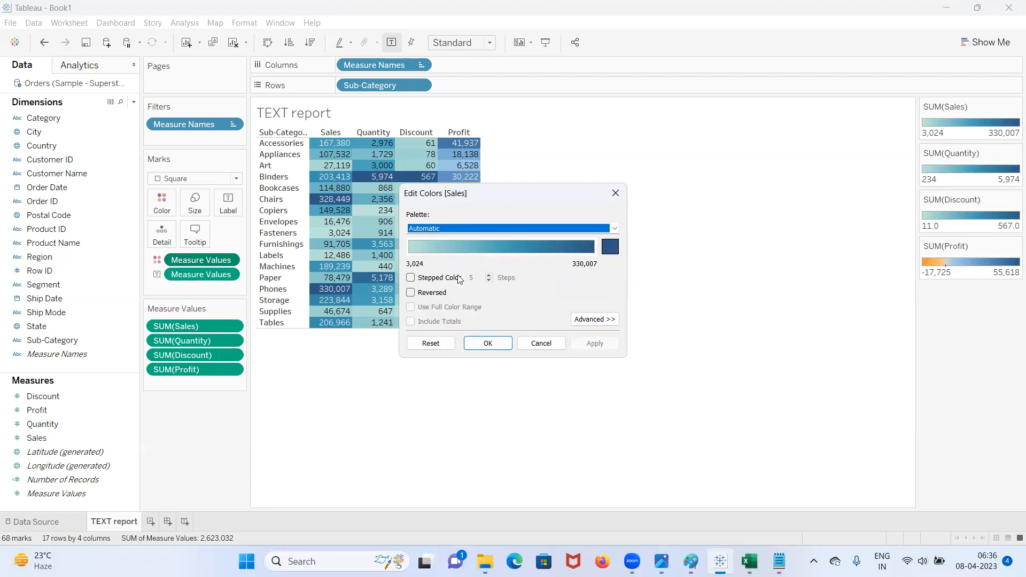
pyautogui.click(410, 277)
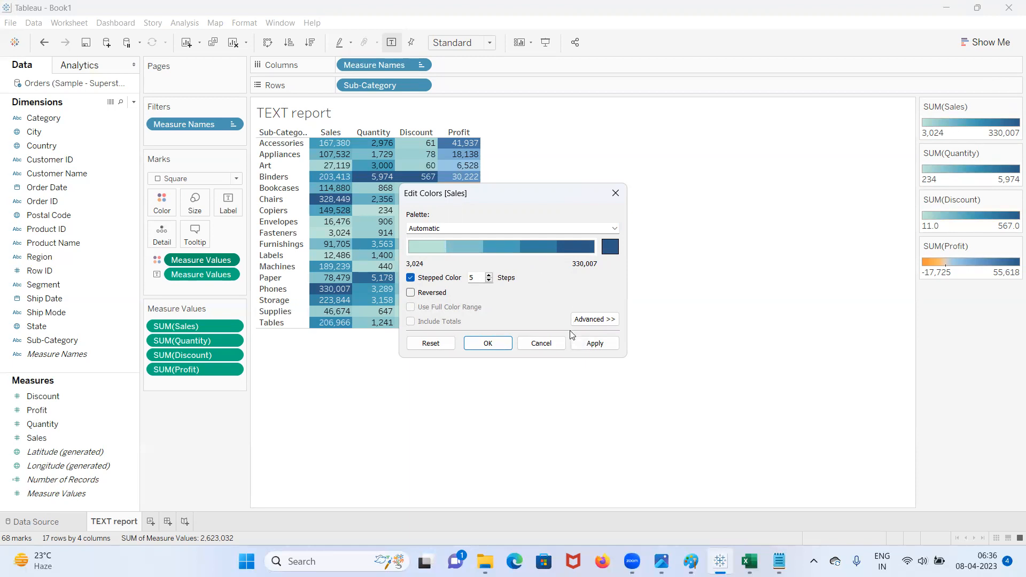
pyautogui.click(554, 344)
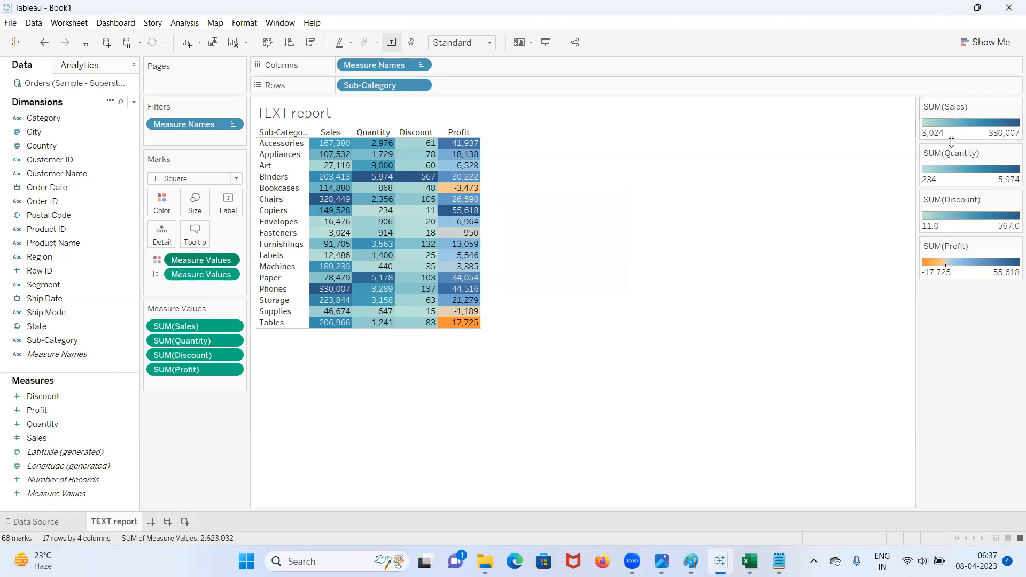
pyautogui.doubleClick(954, 215)
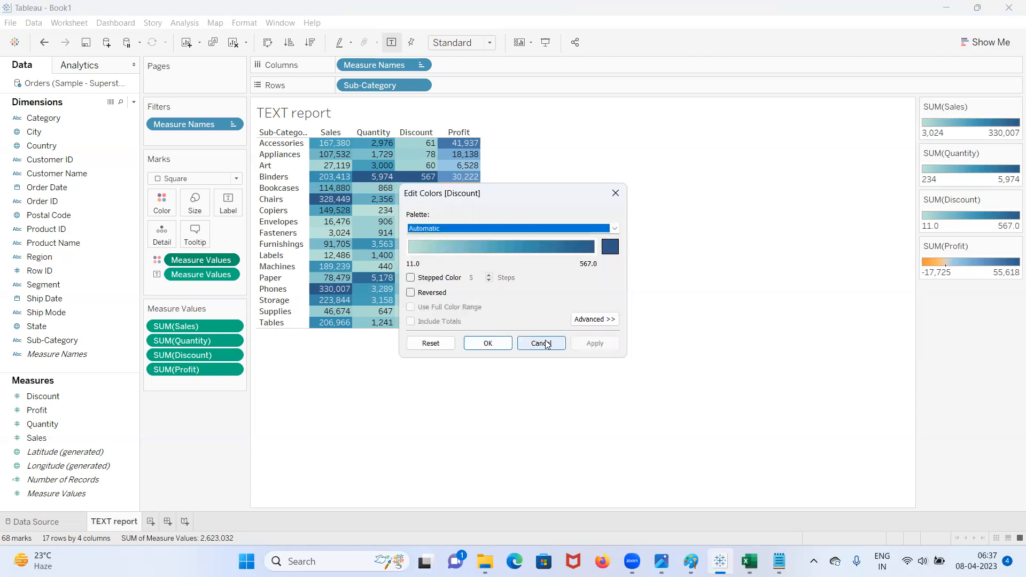
pyautogui.click(616, 196)
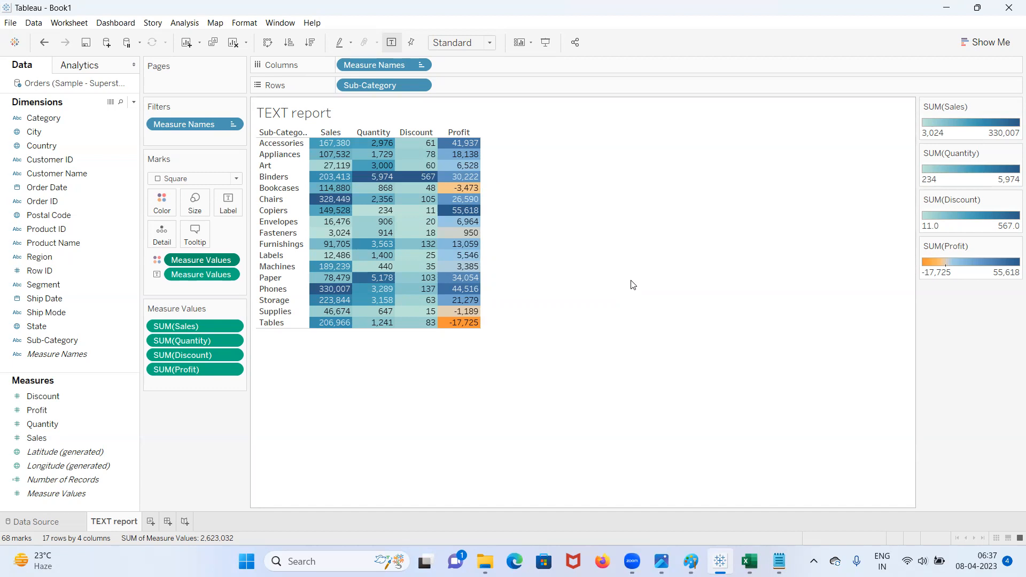
# - Show column grand totals in the Sub-Category text table
pyautogui.click(183, 22)
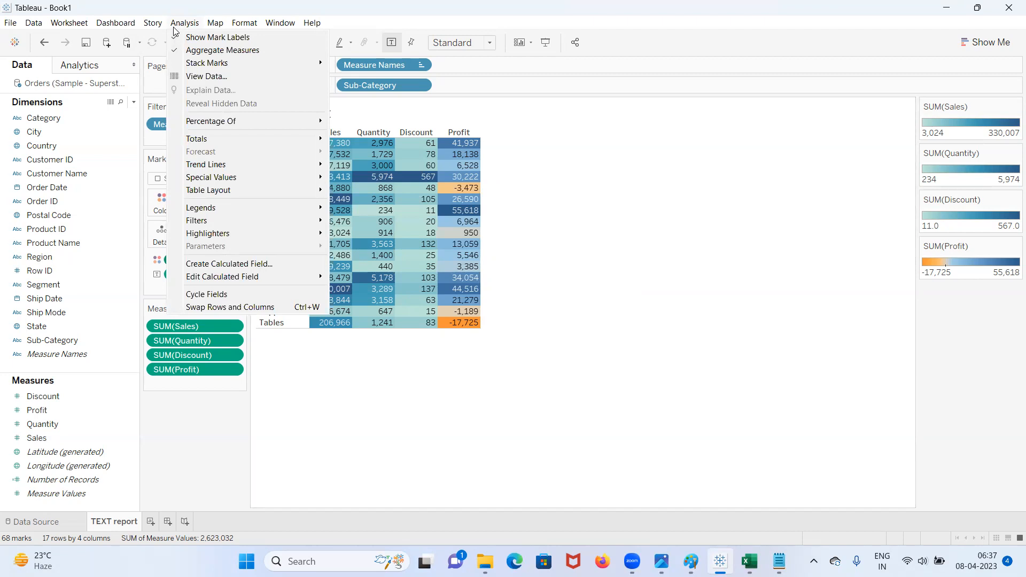
pyautogui.moveTo(232, 139)
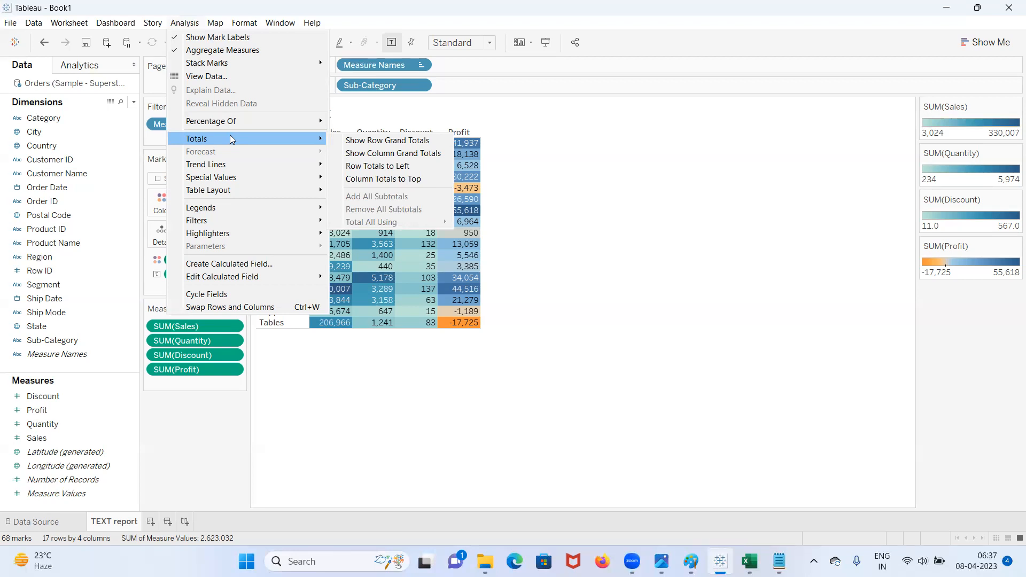
pyautogui.click(414, 155)
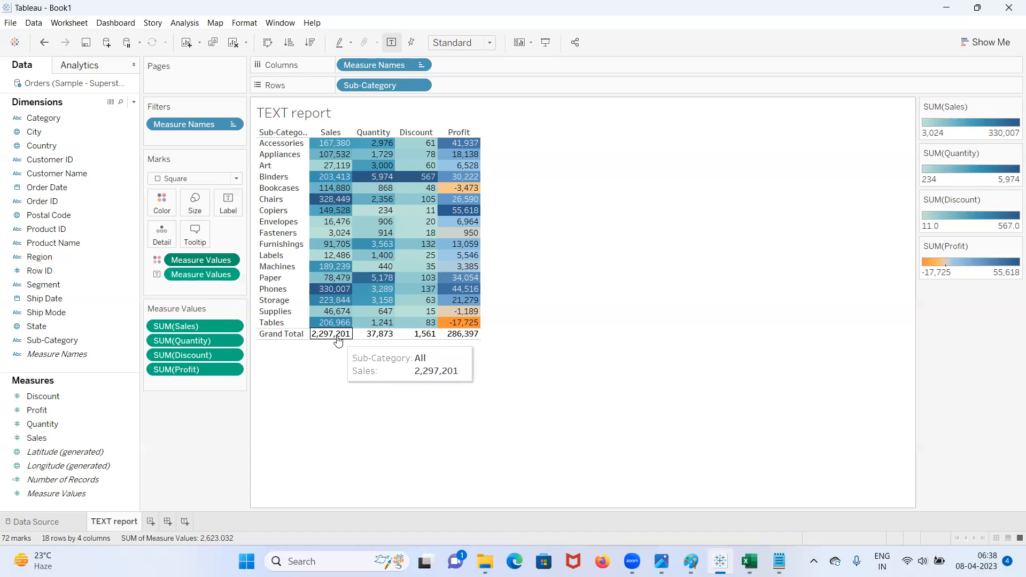
# - Try computing all the text table's totals using Average and using Minimum
pyautogui.click(183, 23)
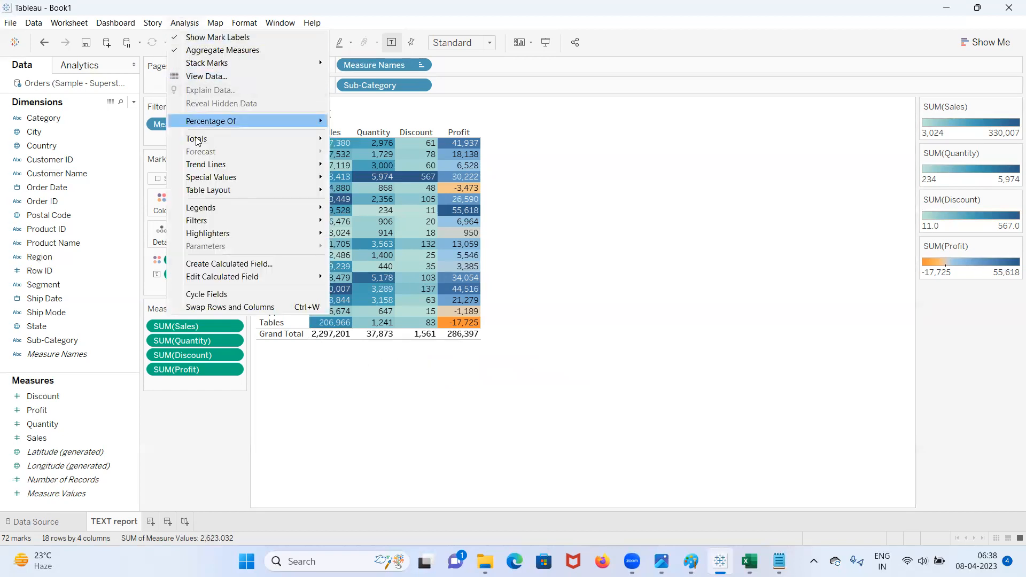
pyautogui.moveTo(196, 141)
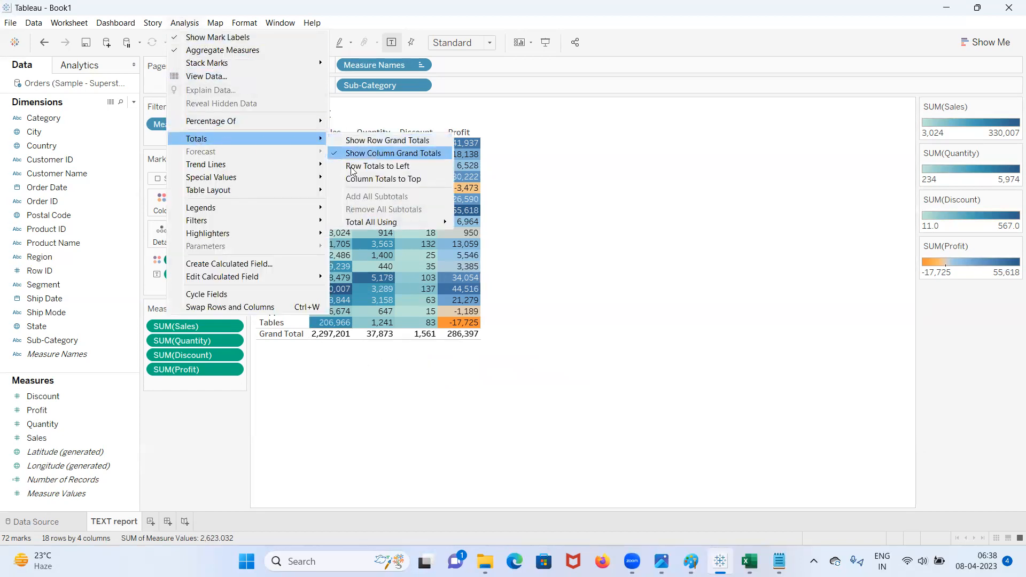
pyautogui.moveTo(384, 224)
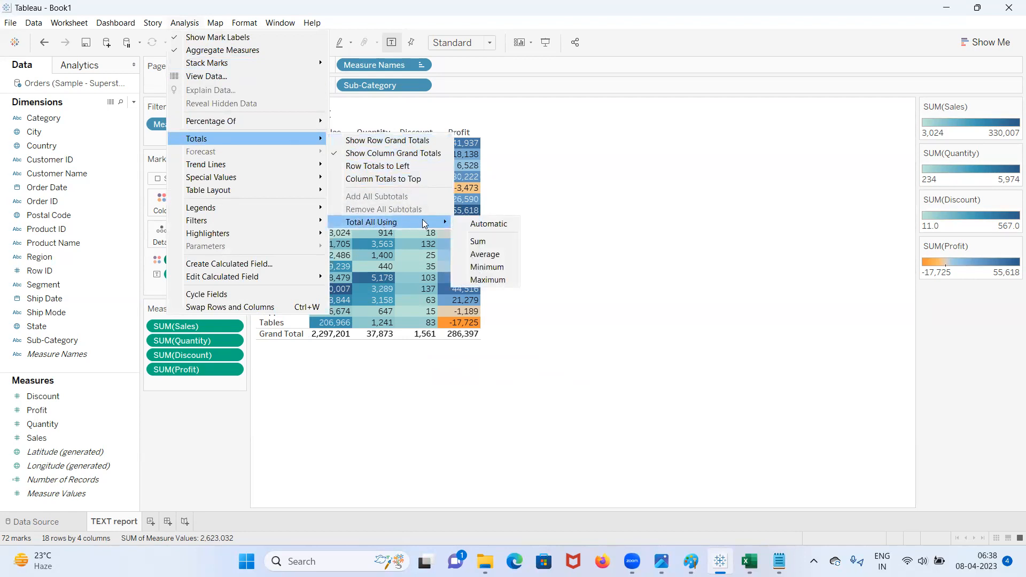
pyautogui.click(488, 260)
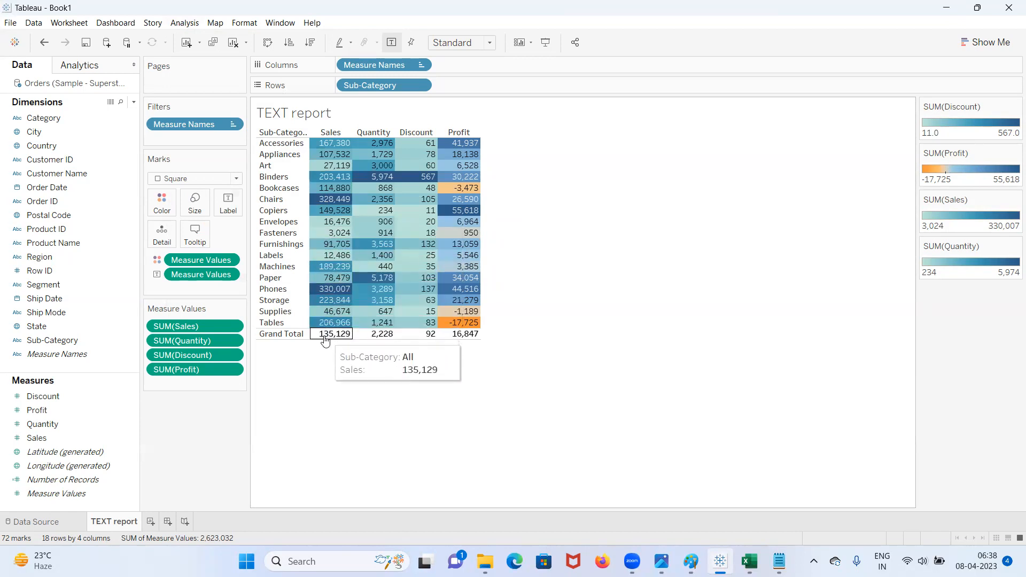
pyautogui.click(185, 23)
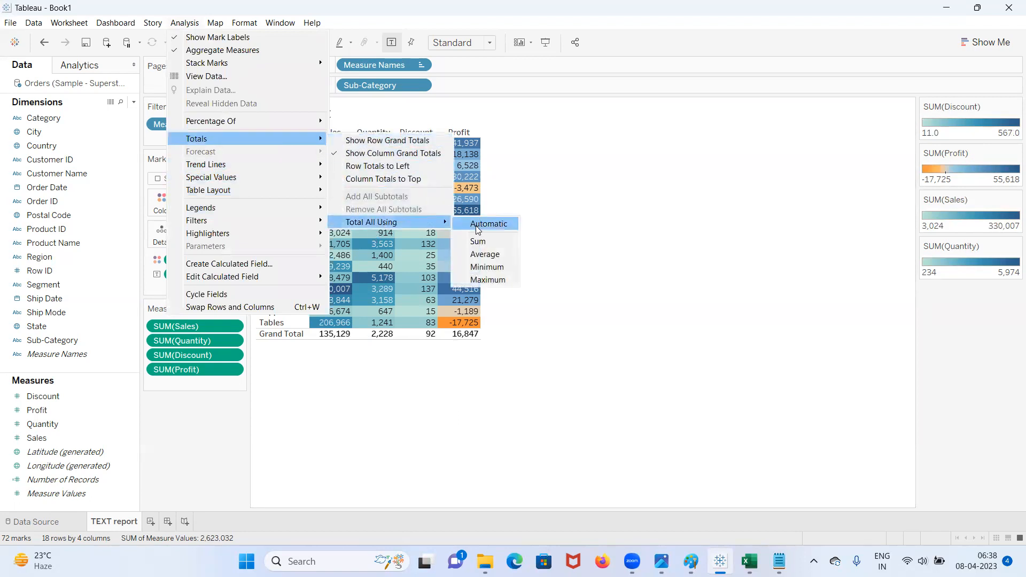
pyautogui.click(479, 267)
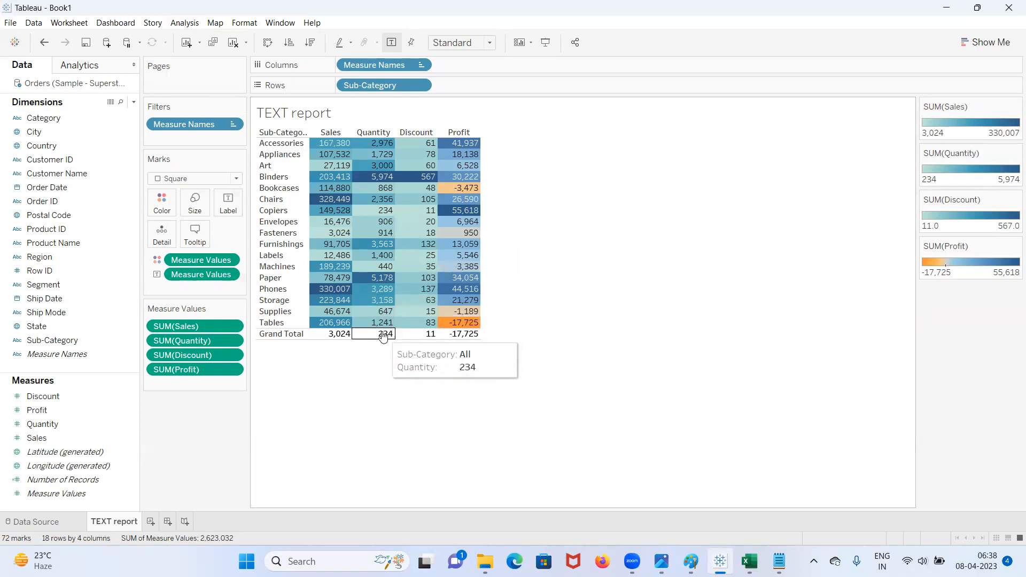
# - Compute all the text table's totals using Sum
pyautogui.click(193, 28)
pyautogui.moveTo(222, 138)
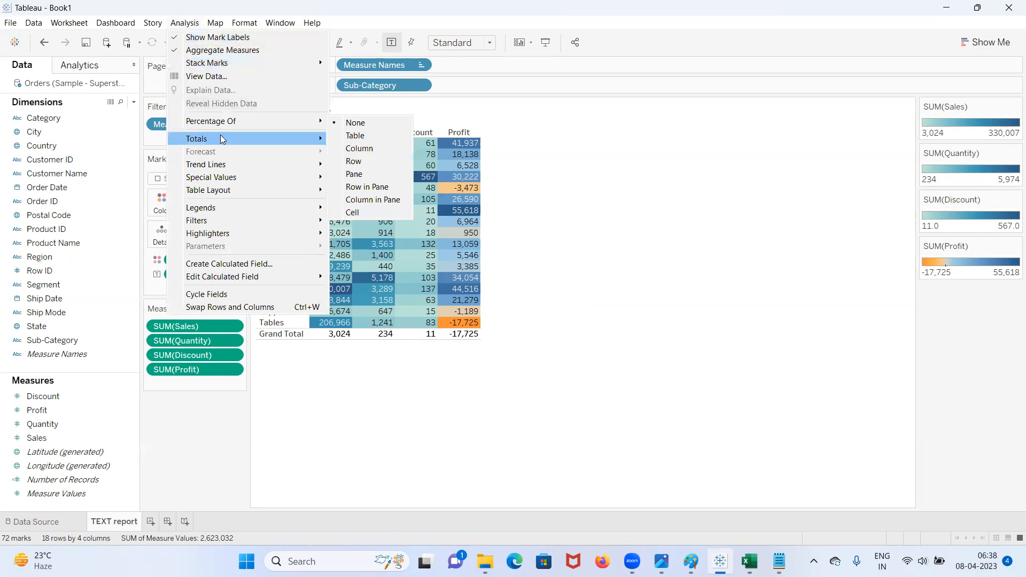
pyautogui.moveTo(427, 223)
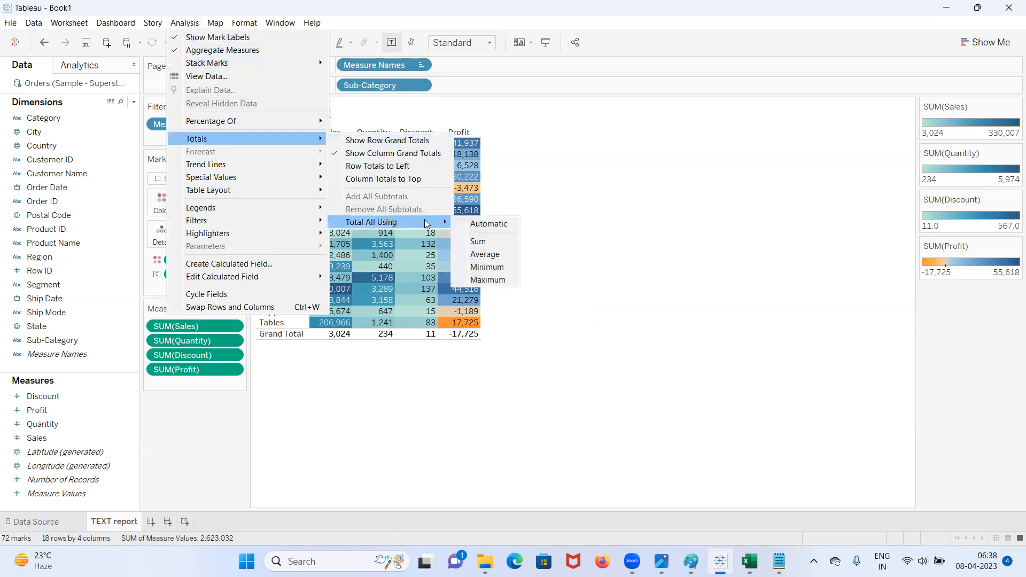
pyautogui.click(477, 242)
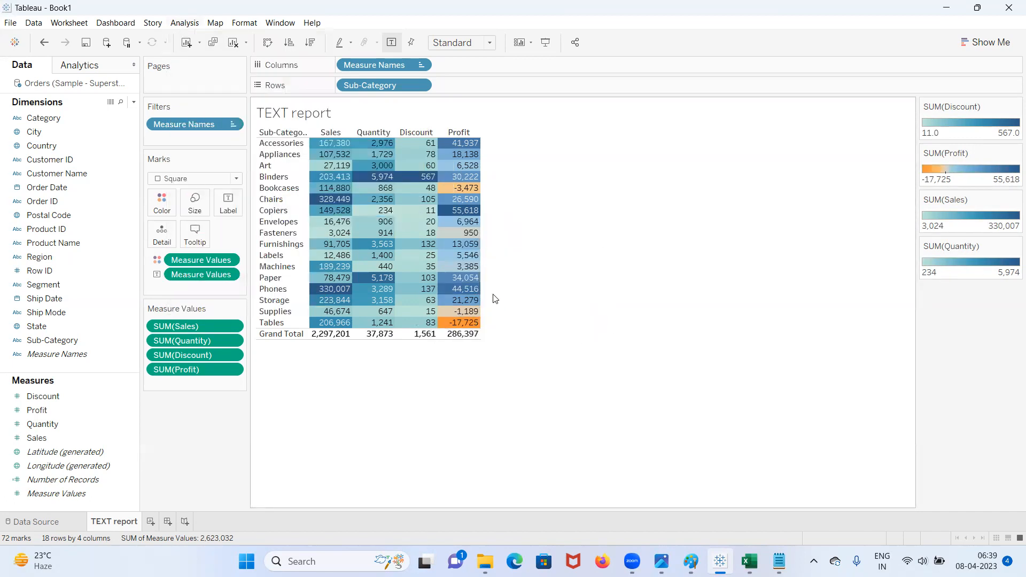
pyautogui.click(11, 24)
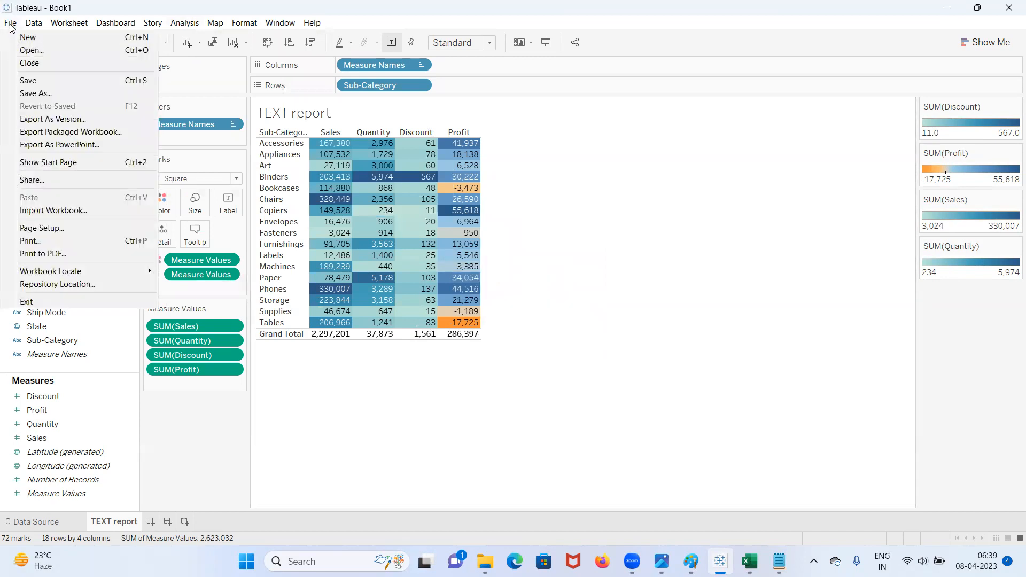
pyautogui.click(44, 95)
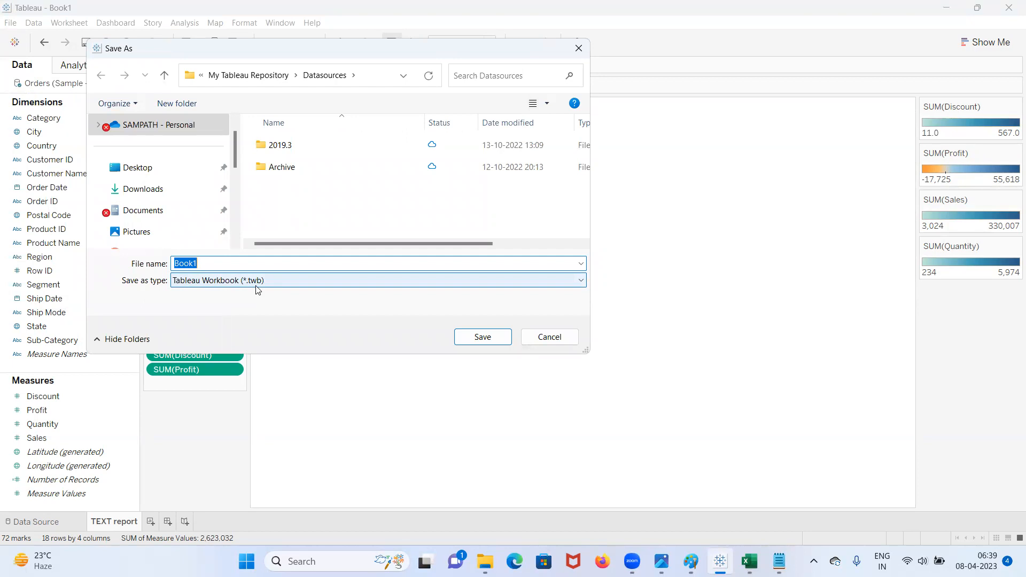
pyautogui.click(545, 338)
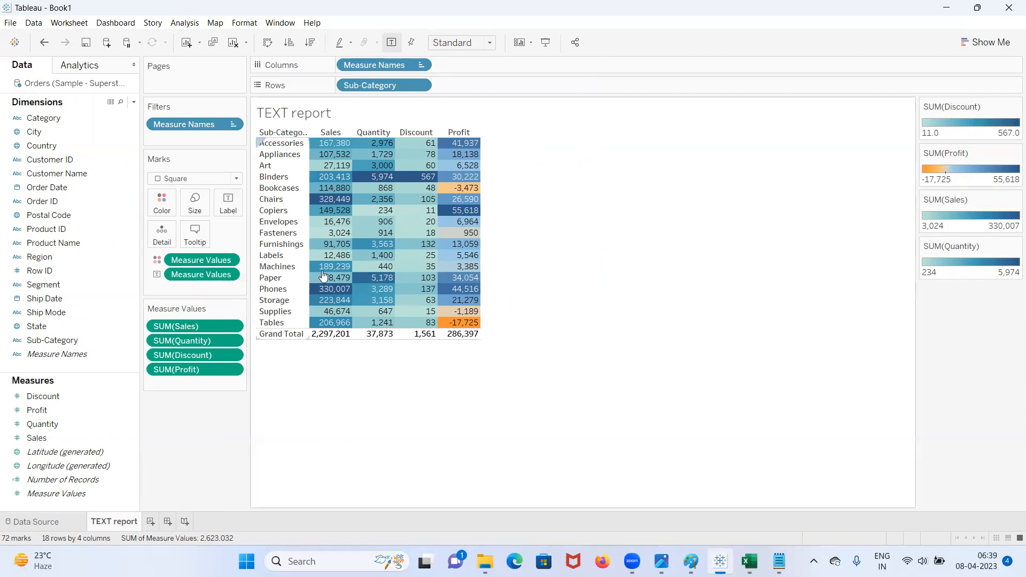
pyautogui.moveTo(427, 242)
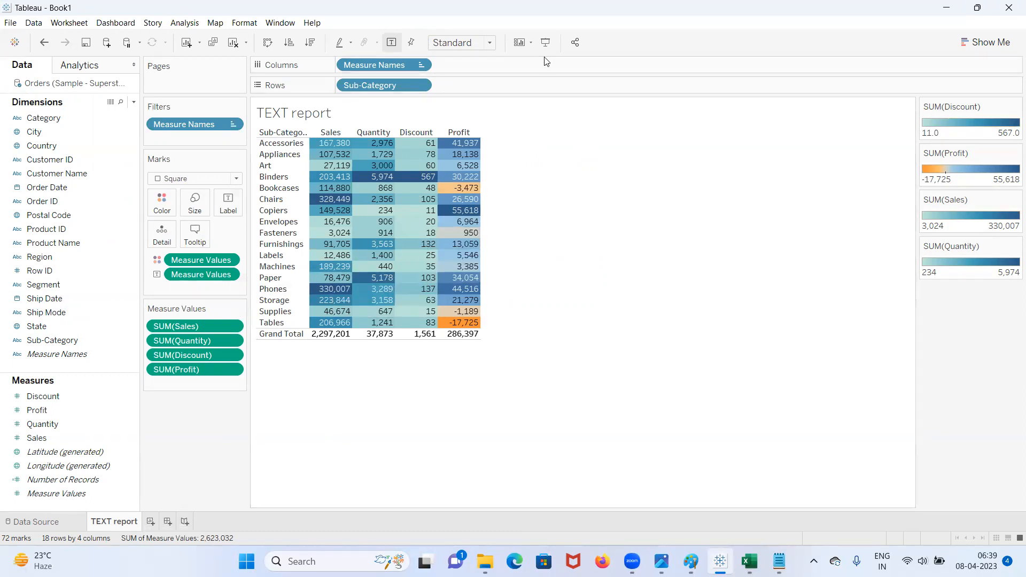